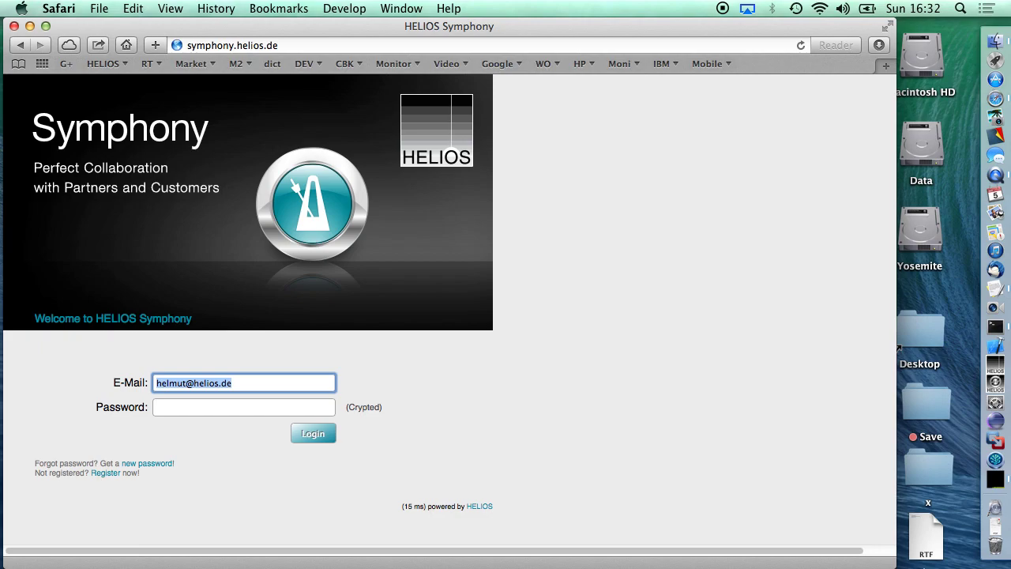
# Log in to the Symphony portal with the customer account's e-mail address and password.
pyautogui.click(172, 44)
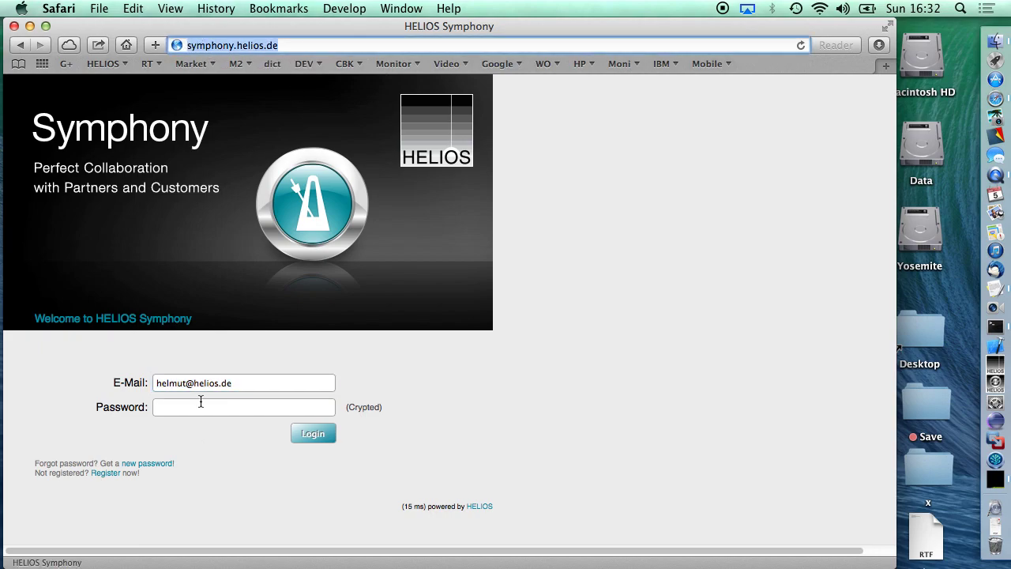
pyautogui.tripleClick(241, 386)
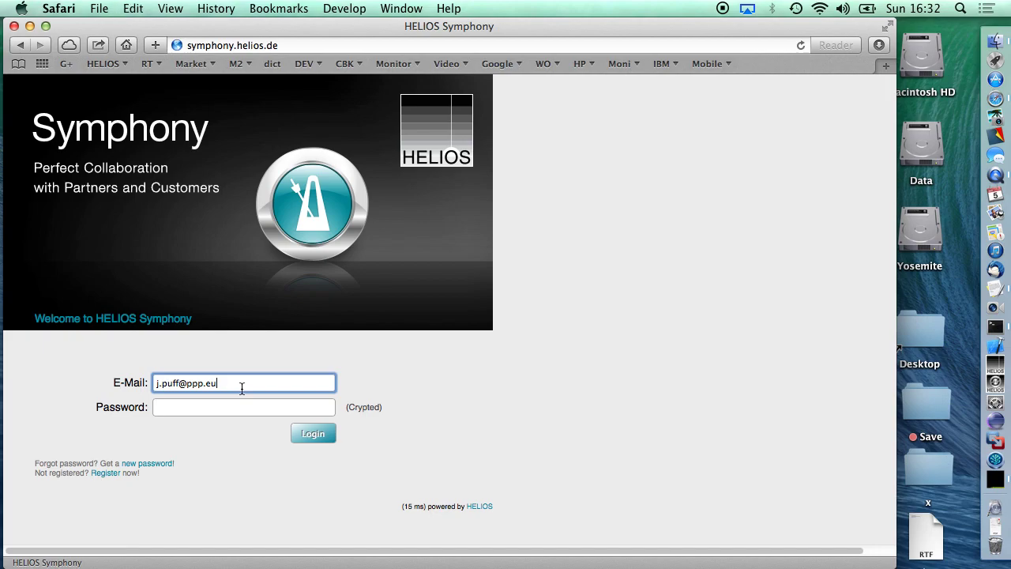
pyautogui.press('Tab')
pyautogui.write('********')
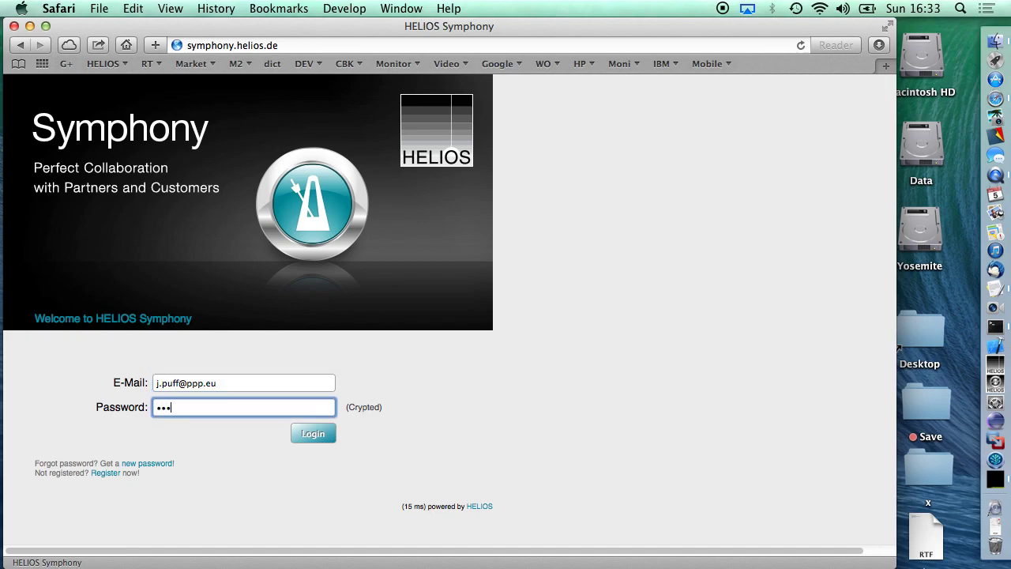
pyautogui.press('Return')
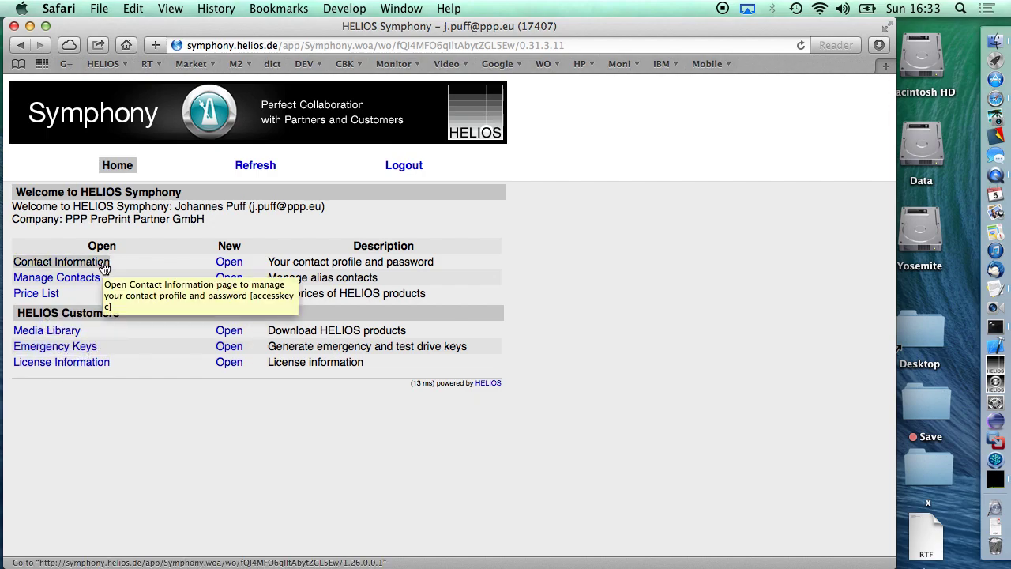
# Open Contact Information and scroll through the address data and mailing list subscriptions.
pyautogui.click(103, 266)
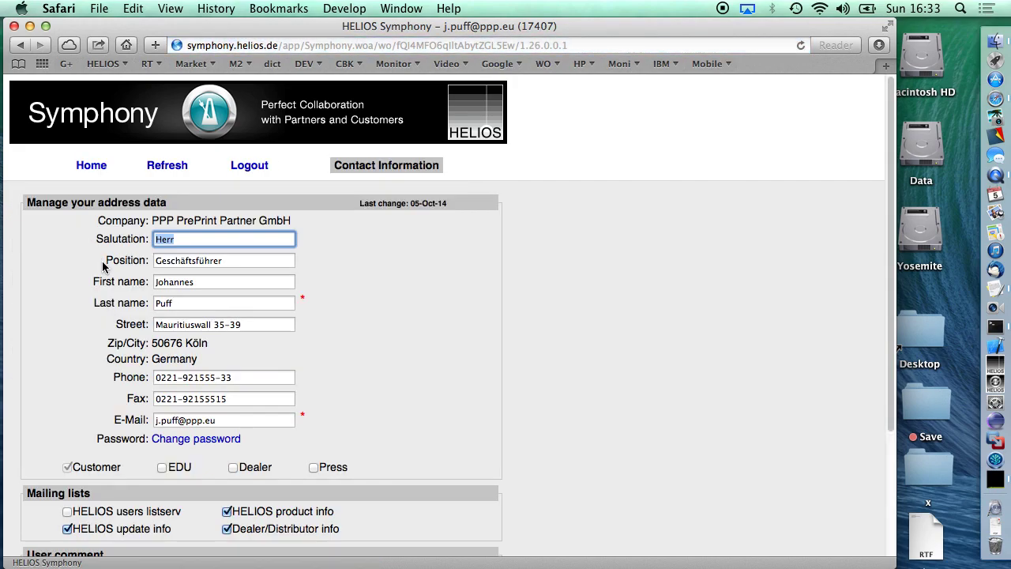
pyautogui.scroll(-5, 226, 227)
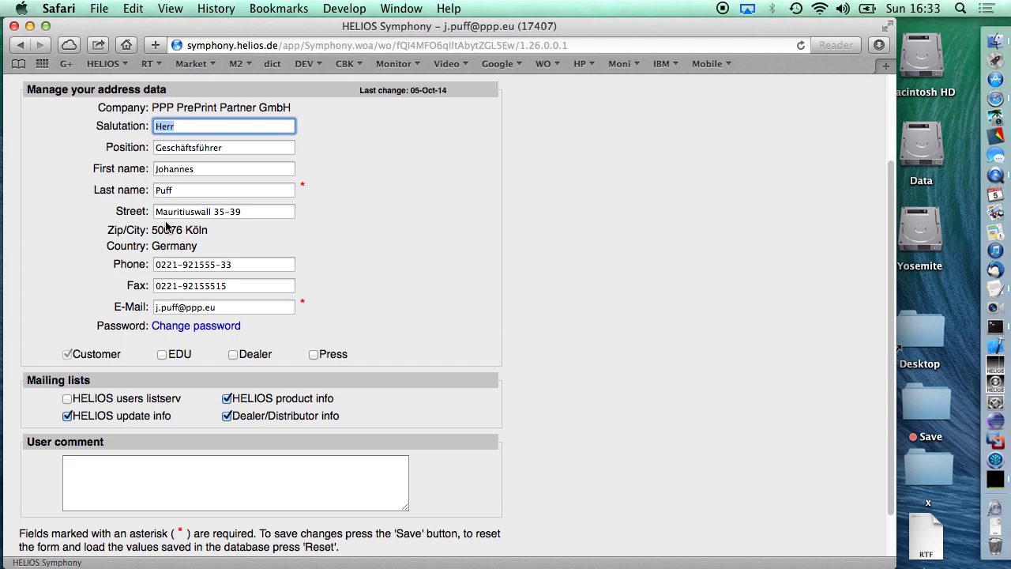
pyautogui.scroll(-2, 166, 226)
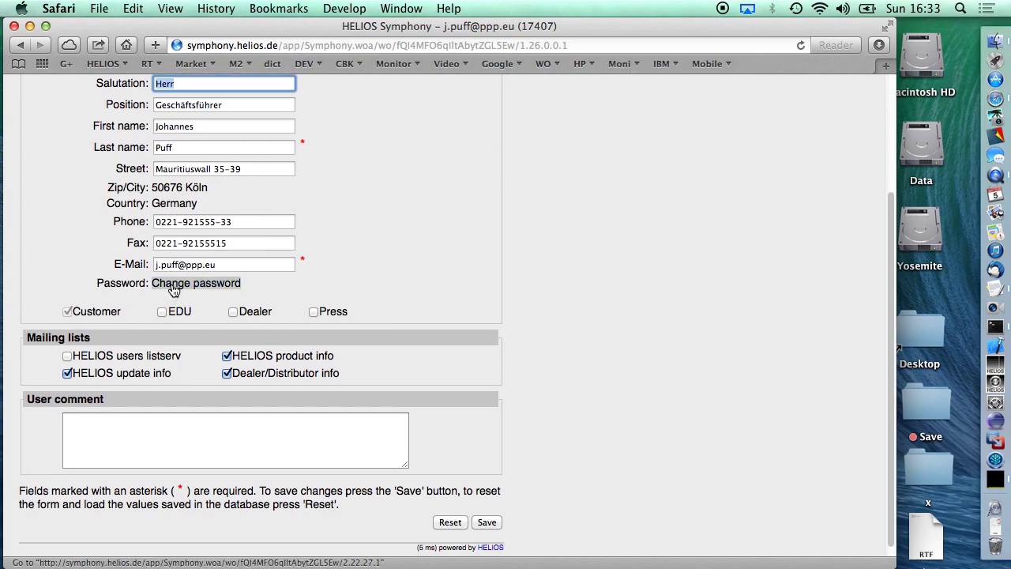
pyautogui.scroll(2, 174, 291)
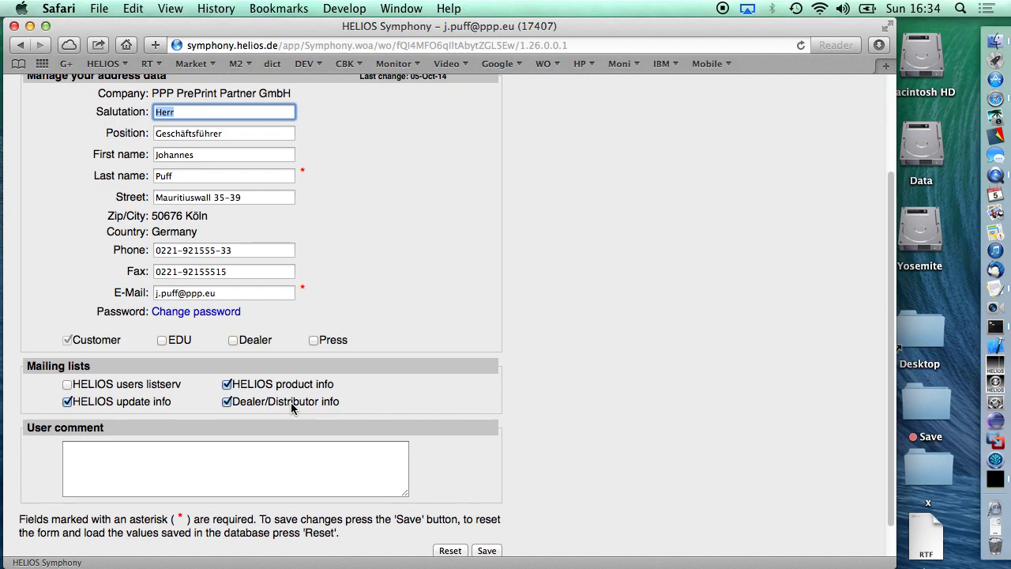
# Save the contact details at the bottom of the form and go back to Home.
pyautogui.scroll(-1, 291, 403)
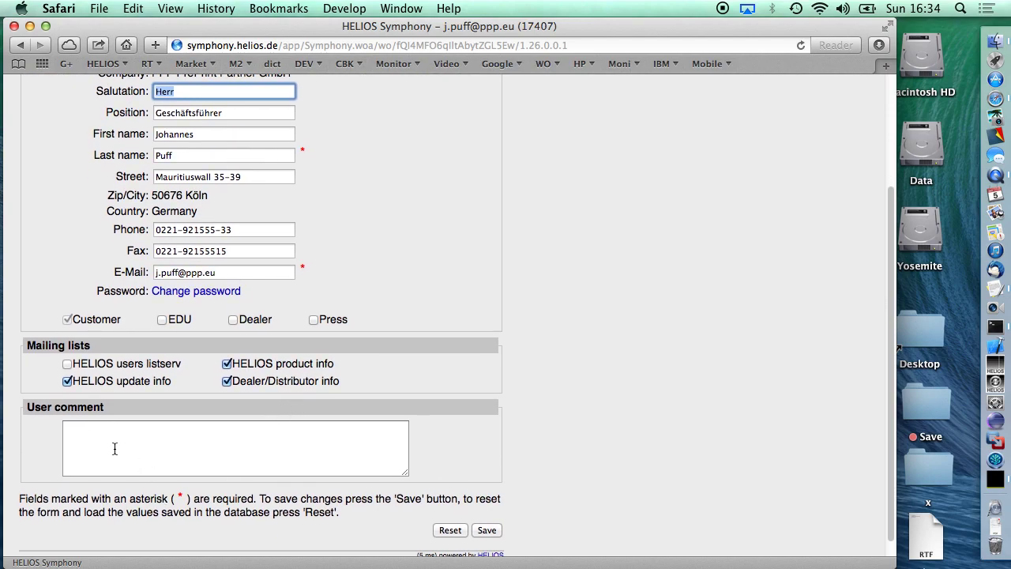
pyautogui.scroll(-1, 114, 448)
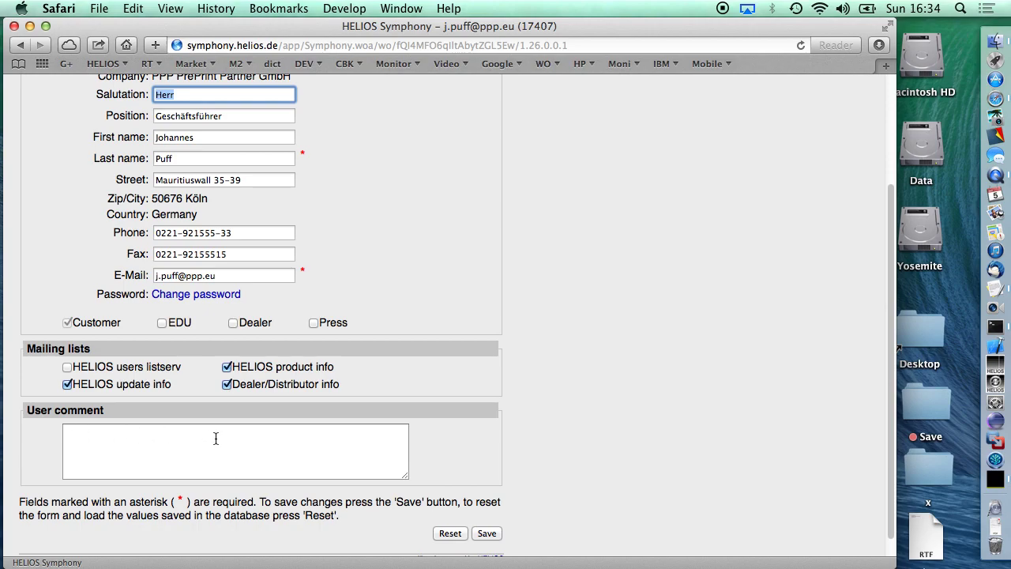
pyautogui.click(488, 534)
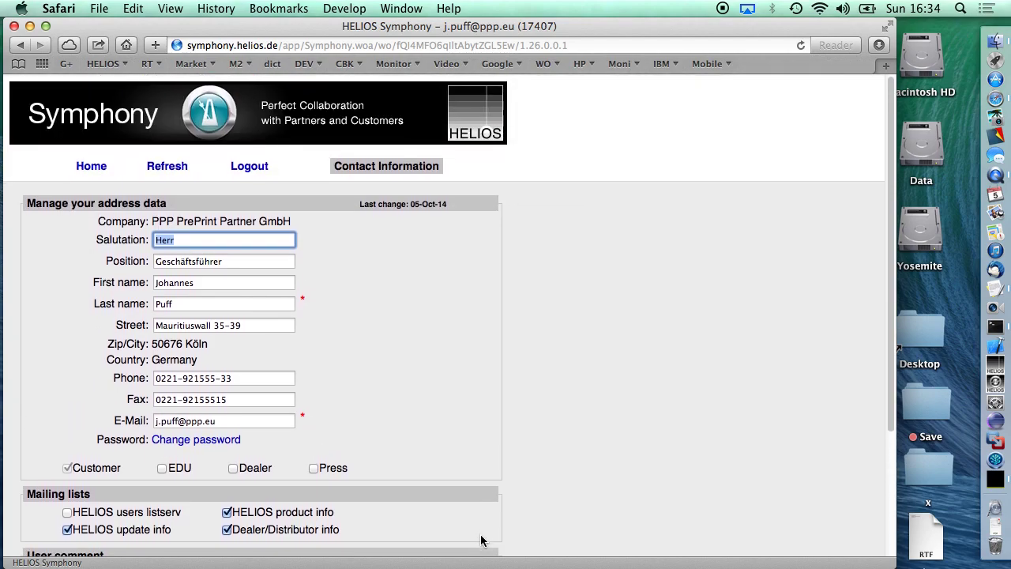
pyautogui.click(93, 165)
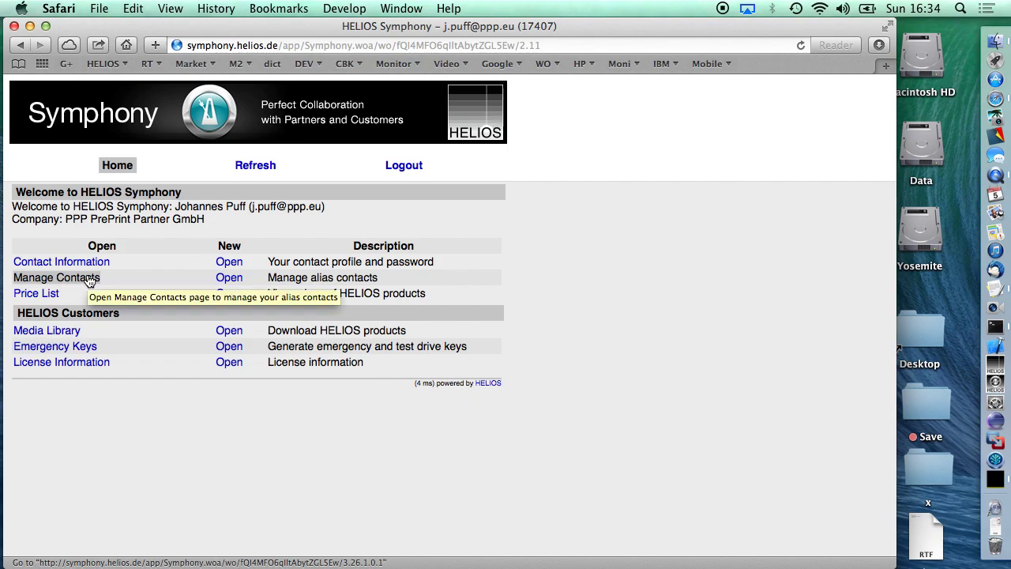
# In Manage Contacts, delete the first alias contact and confirm with Yes.
pyautogui.click(89, 279)
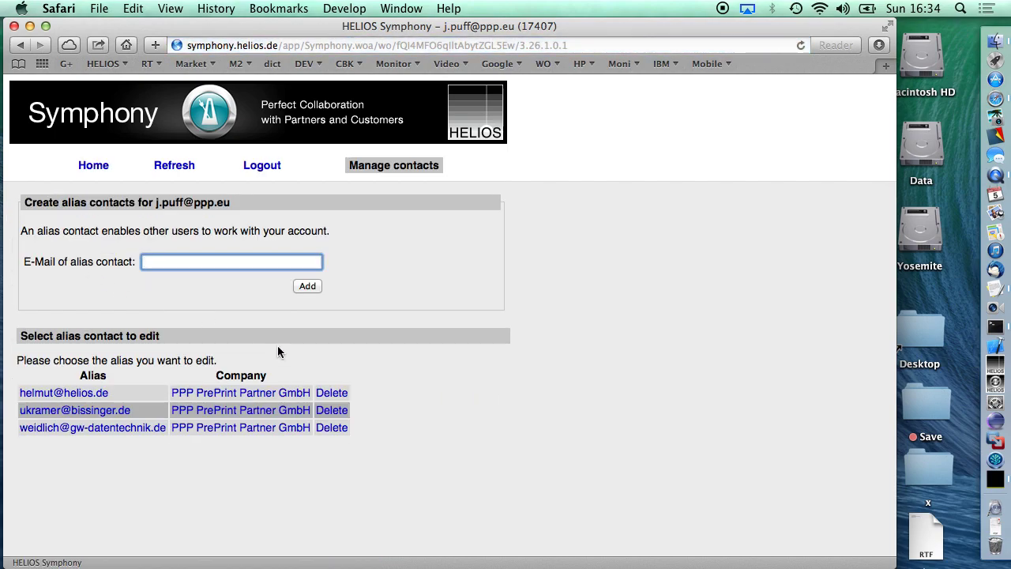
pyautogui.click(332, 393)
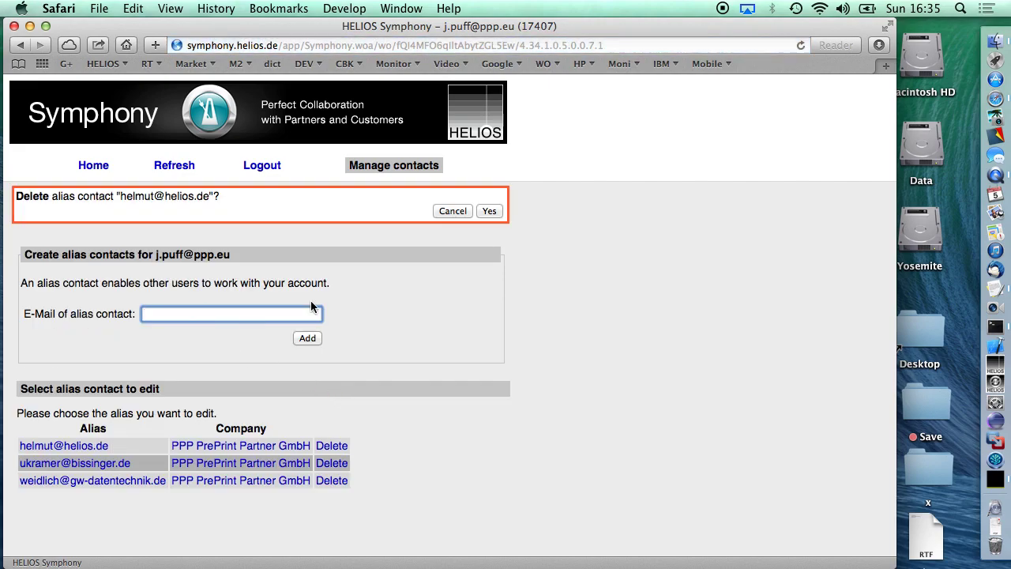
pyautogui.click(490, 211)
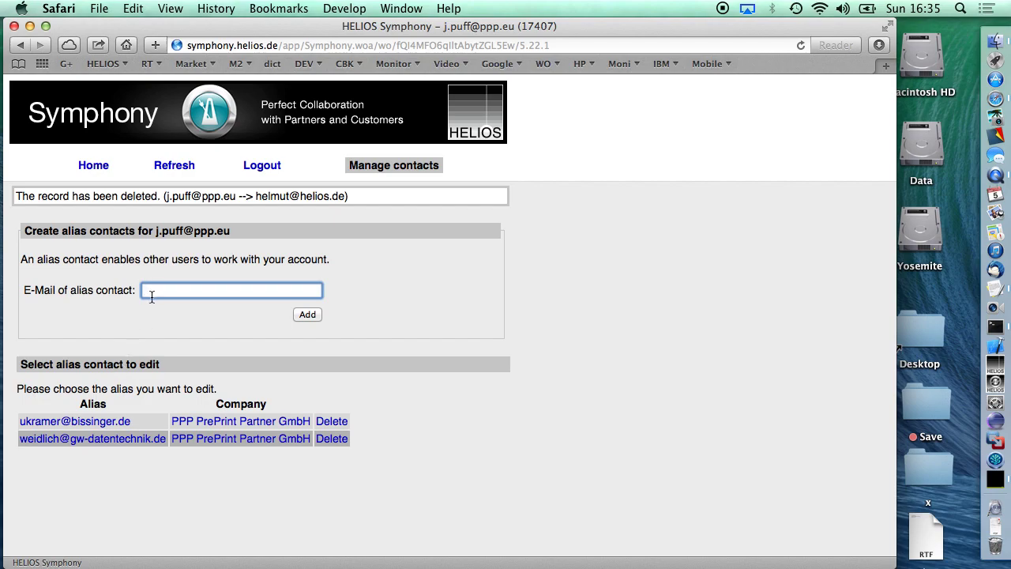
# Enter the removed alias contact's e-mail address and add it as an alias again.
pyautogui.click(309, 318)
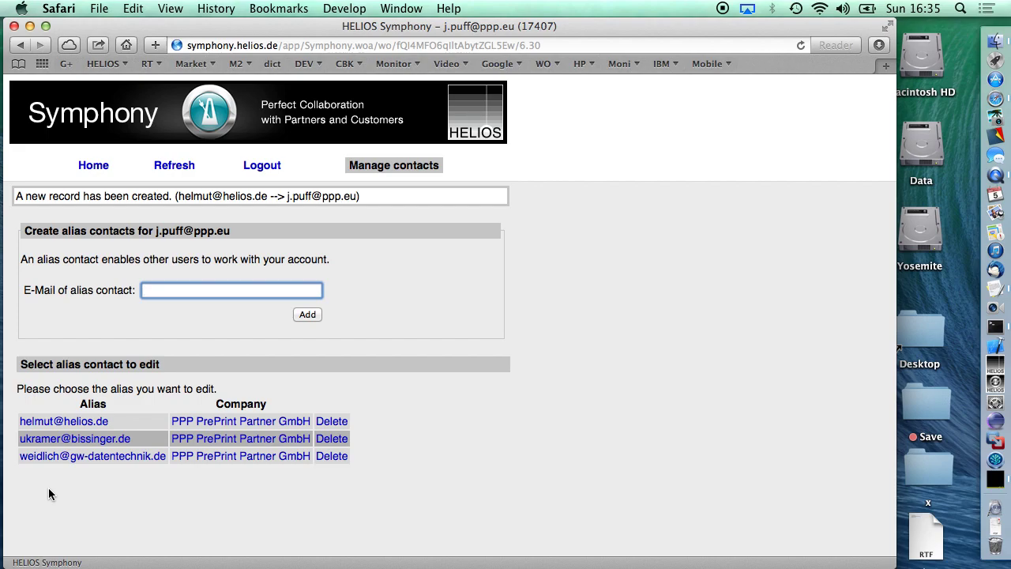
# Go back to Home and open the Media Library download list.
pyautogui.click(84, 170)
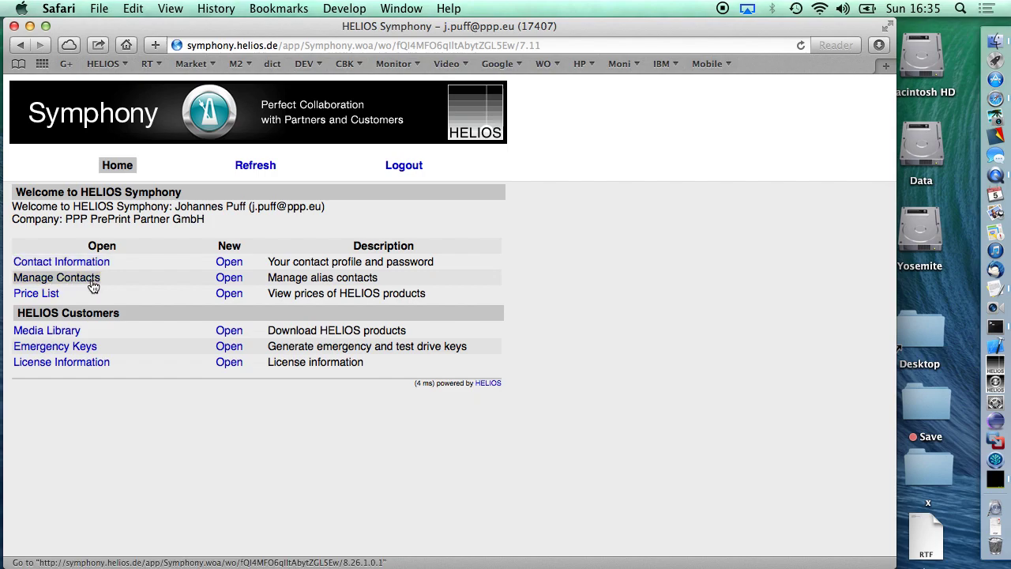
pyautogui.click(65, 336)
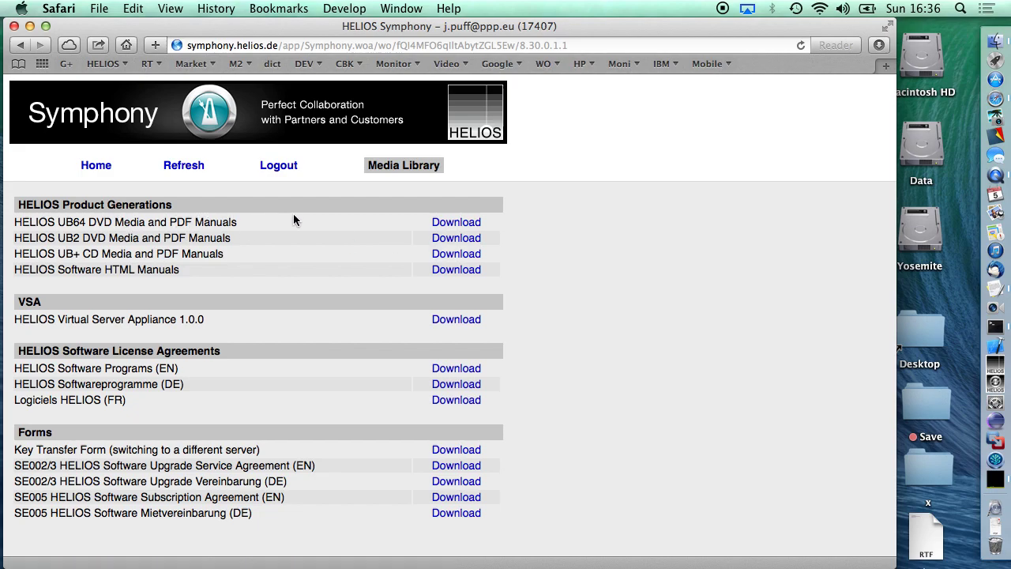
# Open the HELIOS UB2 DVD Media and PDF Manuals download and continue to its WebShare listing.
pyautogui.click(448, 239)
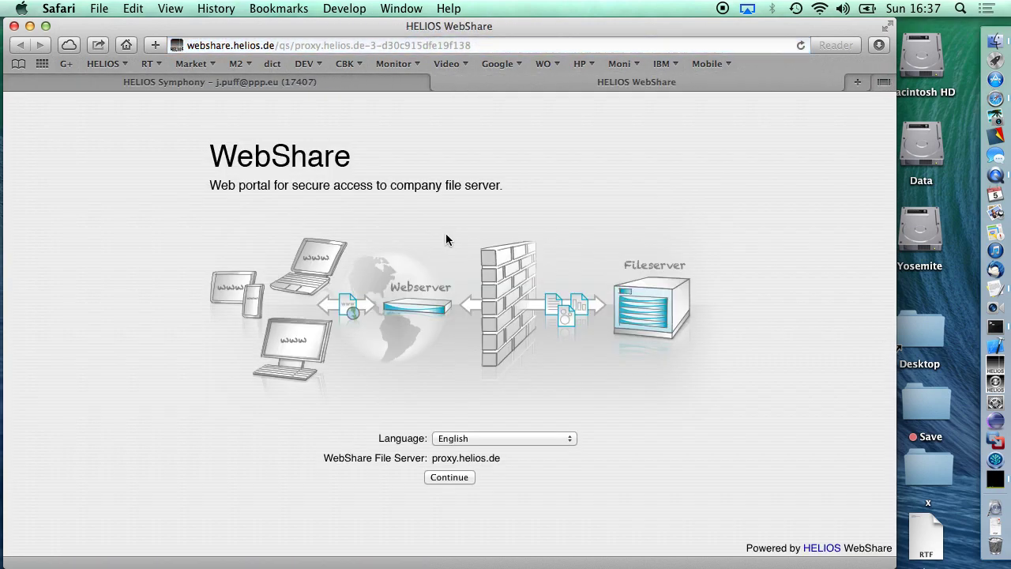
pyautogui.click(451, 476)
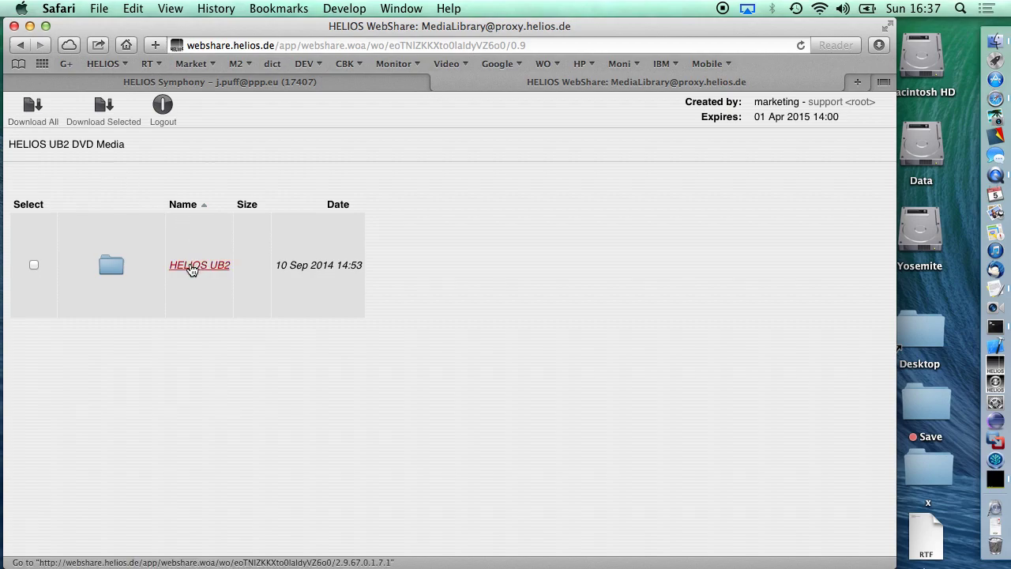
# Open the HELIOS UB2 folder to list cd025-Booklet.pdf and cd025.iso.
pyautogui.click(192, 267)
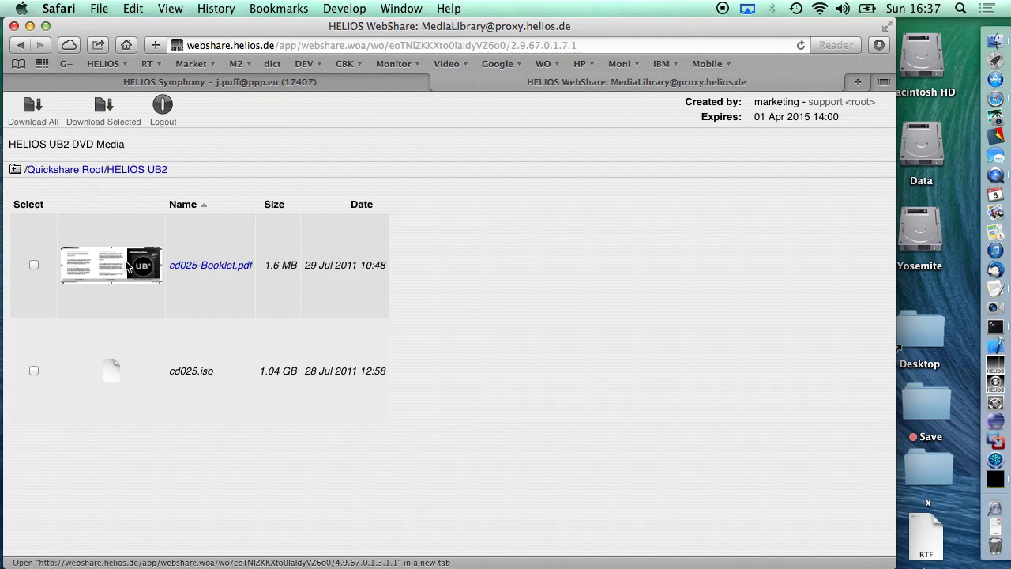
# Go up to the parent folder, log out of WebShare and close its tab.
pyautogui.click(14, 173)
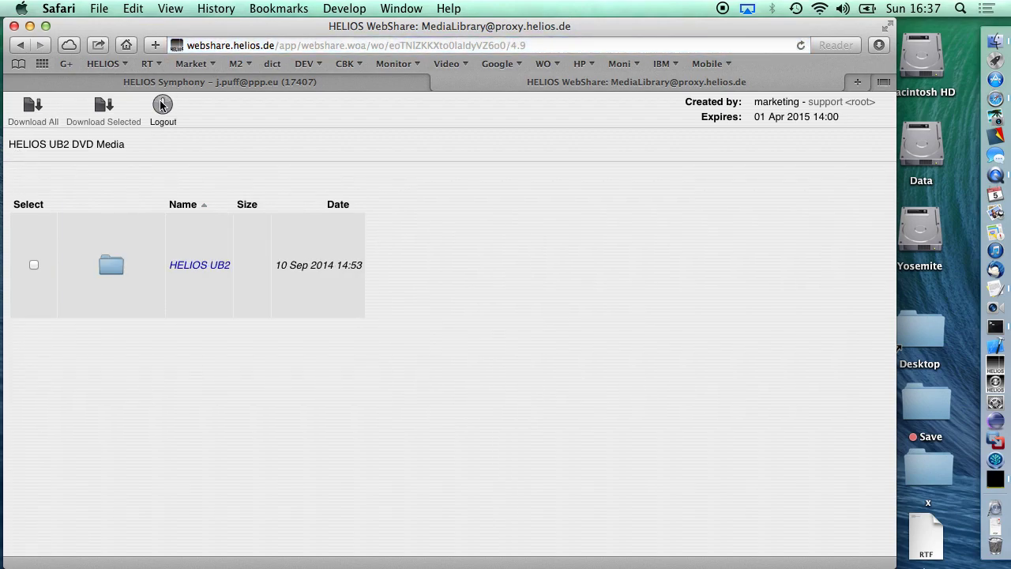
pyautogui.click(162, 105)
pyautogui.press('super+w')
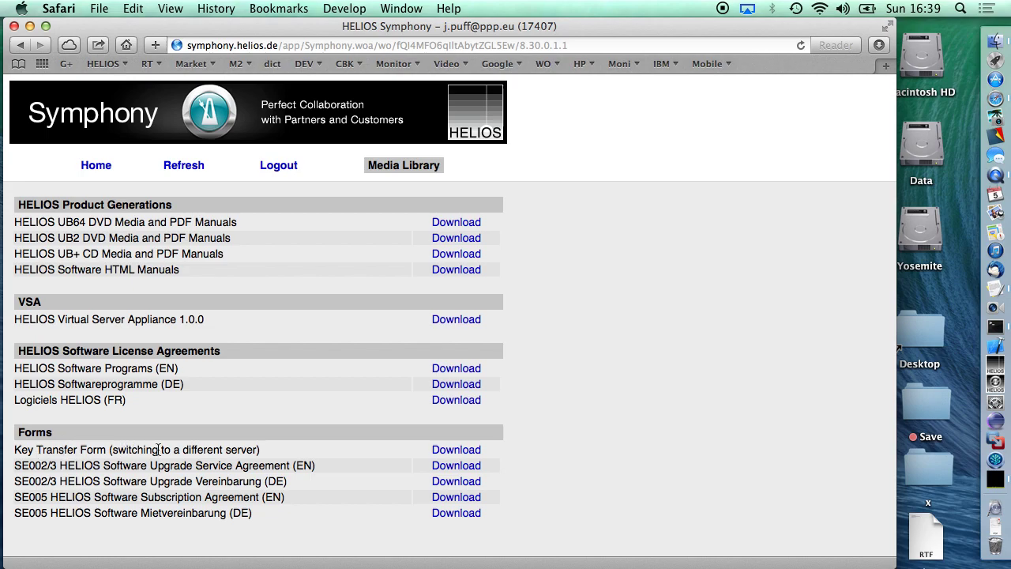
# Copy the MachID line from the TextEdit notes and open the Emergency Keys page.
pyautogui.click(89, 169)
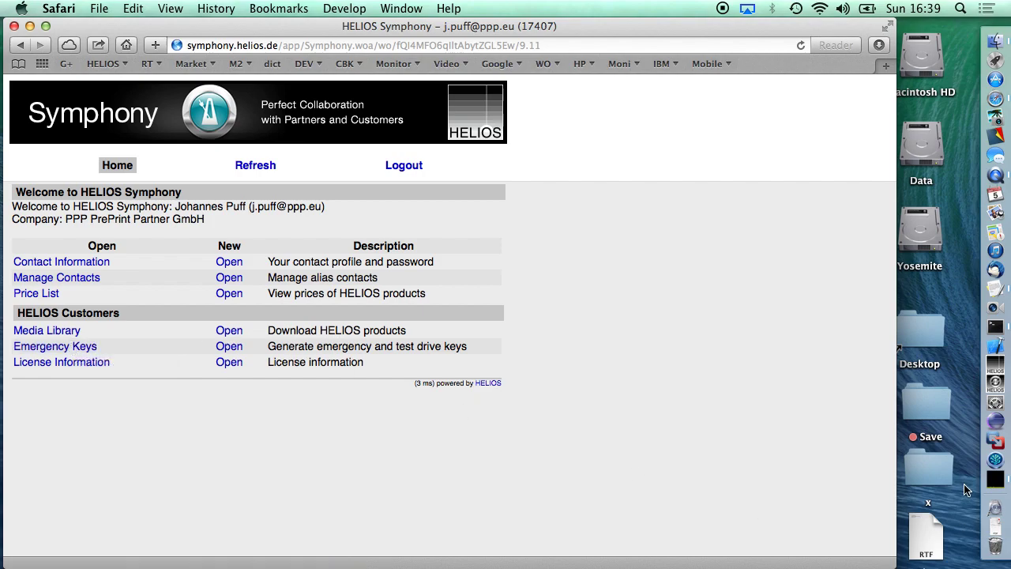
pyautogui.click(994, 292)
pyautogui.moveTo(537, 277); pyautogui.dragTo(599, 277)
pyautogui.press('super+c')
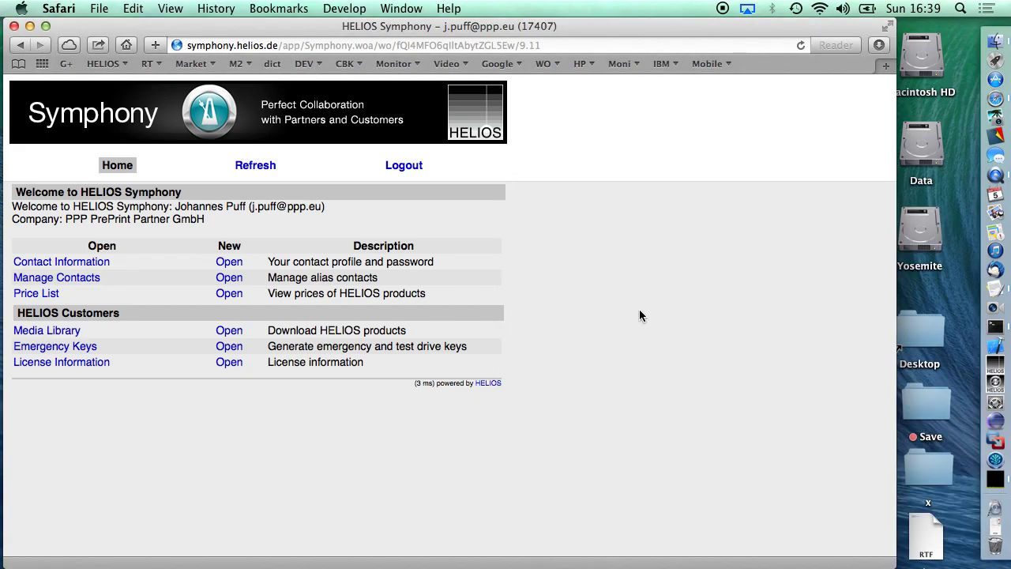
pyautogui.press('super+h')
pyautogui.click(44, 335)
pyautogui.click(46, 353)
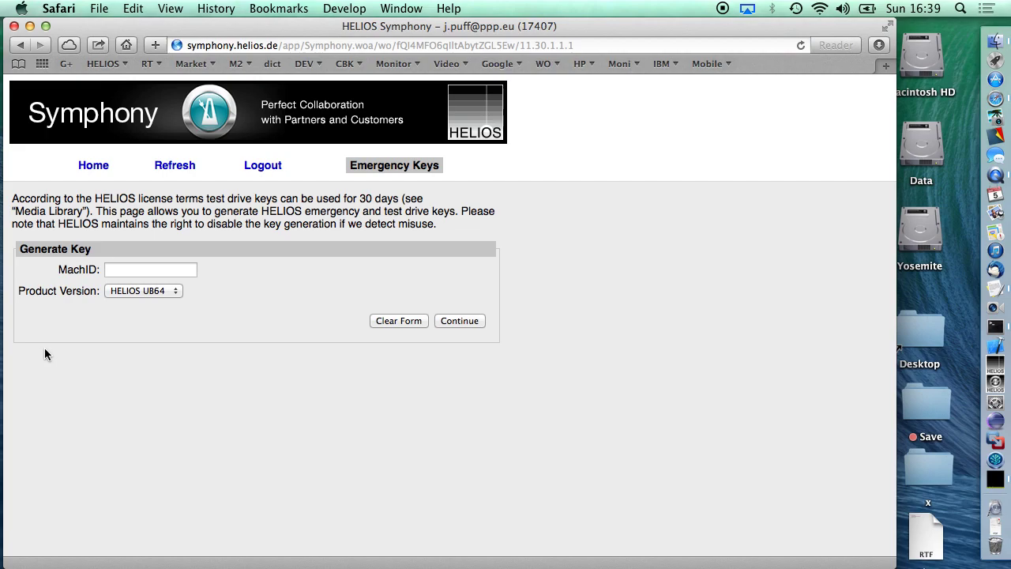
# Paste the copied machine ID, choose HELIOS UB2 as the product version, and continue.
pyautogui.click(128, 269)
pyautogui.press('super+v')
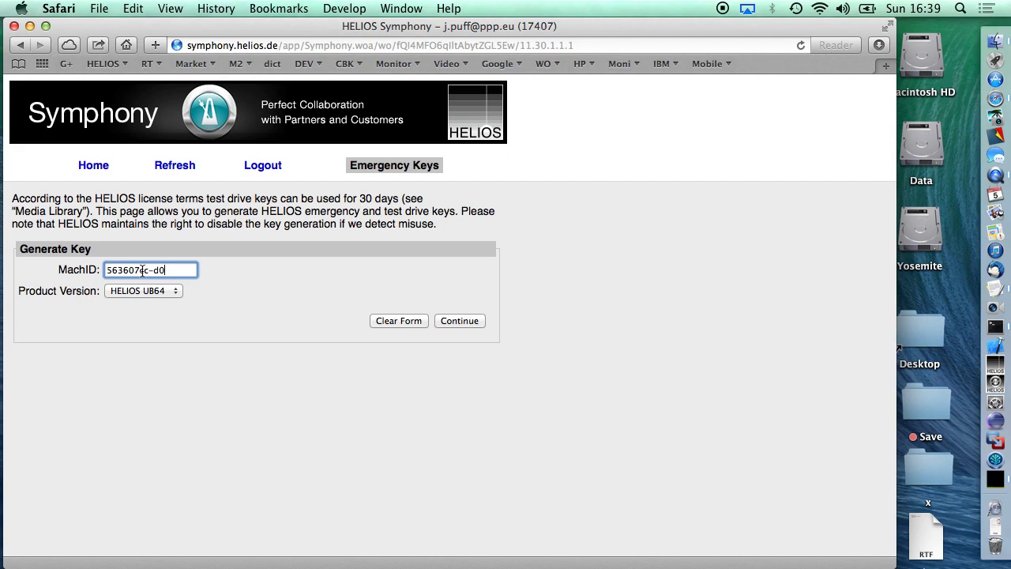
pyautogui.click(135, 291)
pyautogui.click(136, 308)
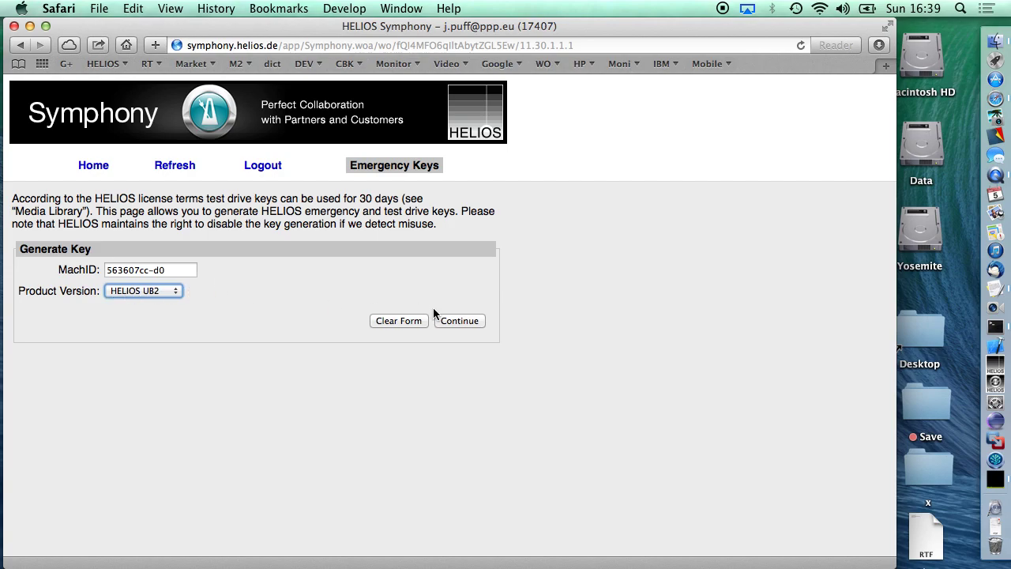
pyautogui.click(453, 334)
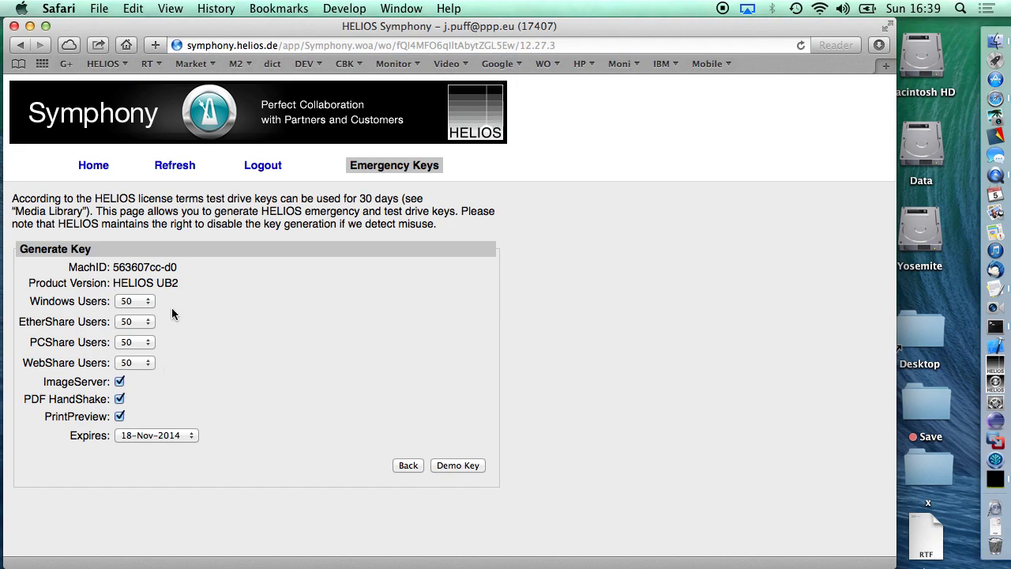
# Set EtherShare users to 105, PCShare to 20 and WebShare to 205, keeping the 18-Nov-2014 expiry.
pyautogui.click(141, 322)
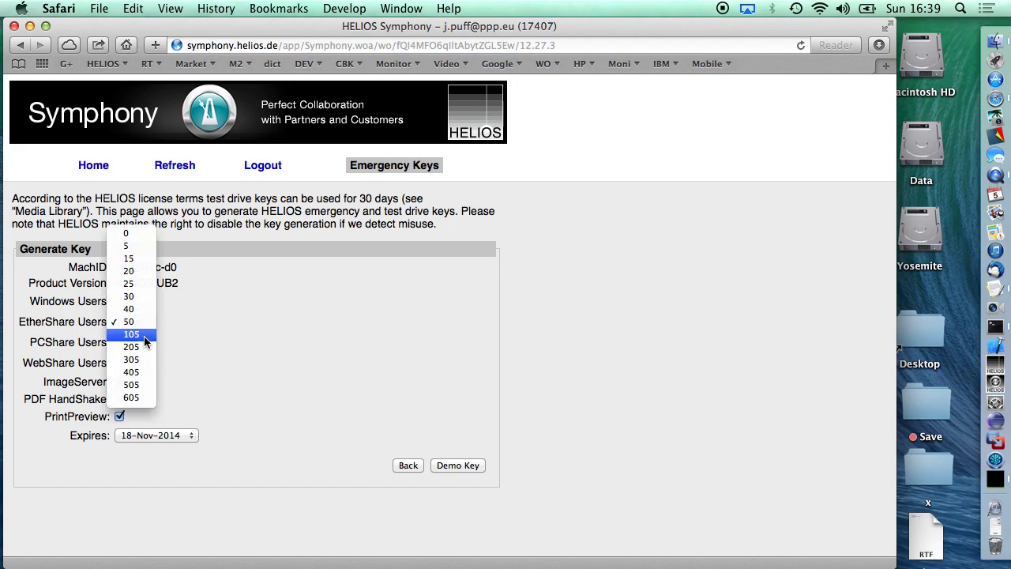
pyautogui.click(140, 335)
pyautogui.click(144, 342)
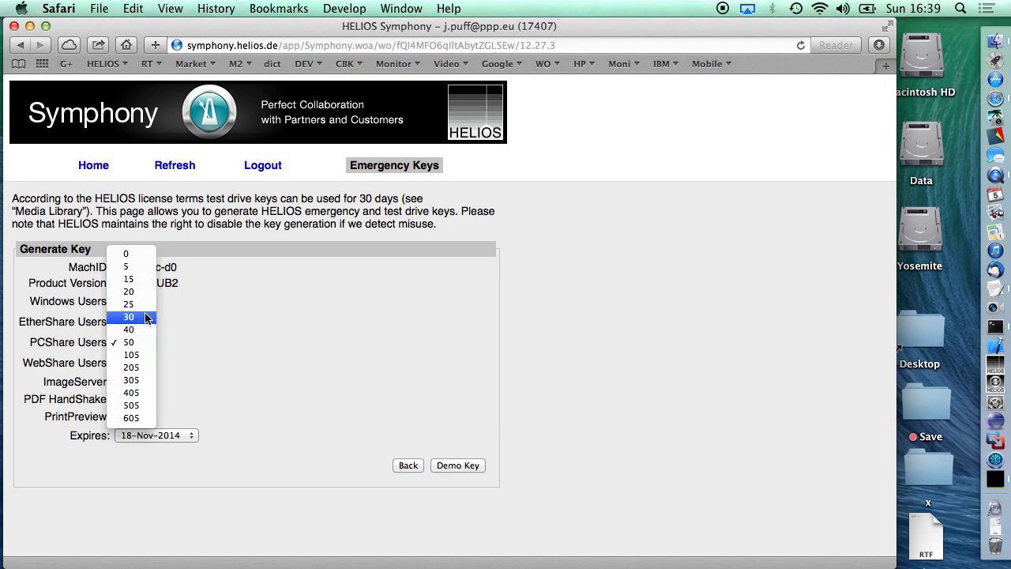
pyautogui.click(143, 296)
pyautogui.click(136, 363)
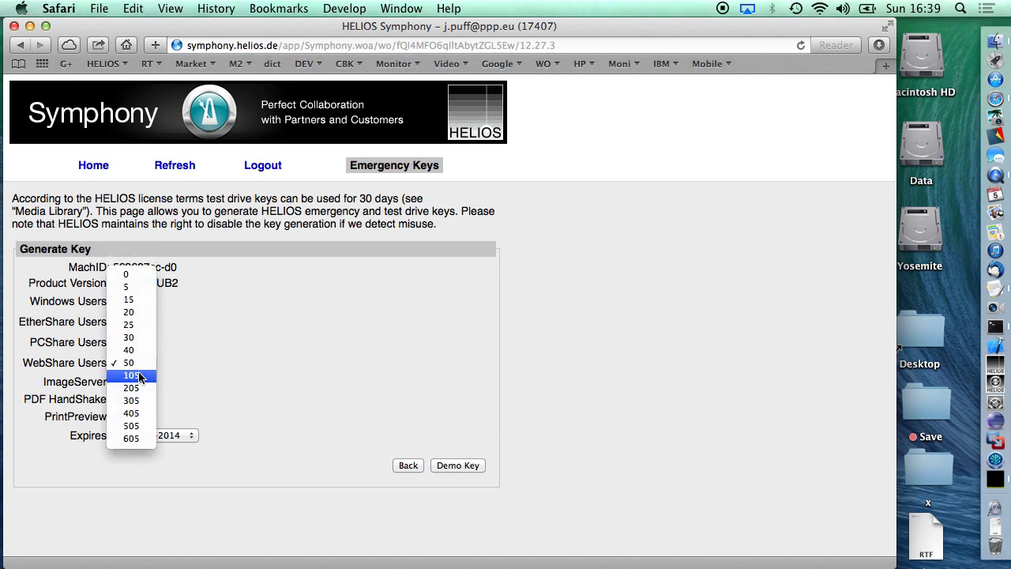
pyautogui.click(139, 388)
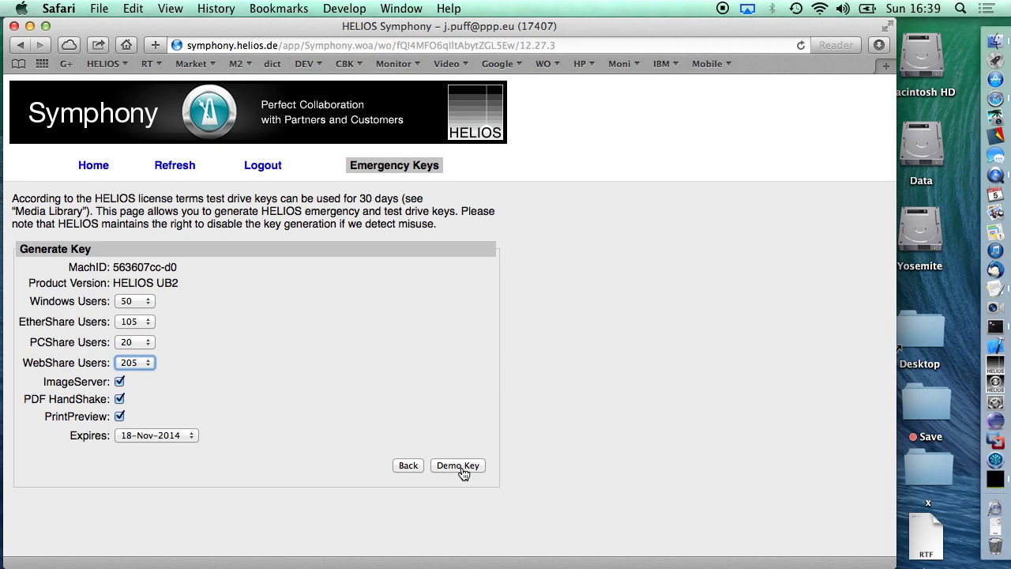
pyautogui.click(152, 437)
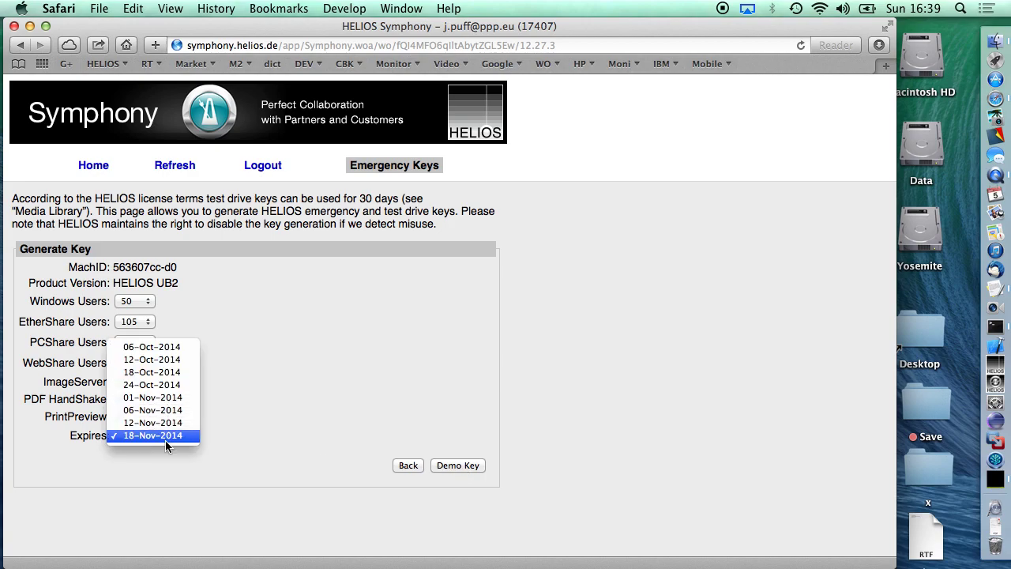
pyautogui.click(197, 474)
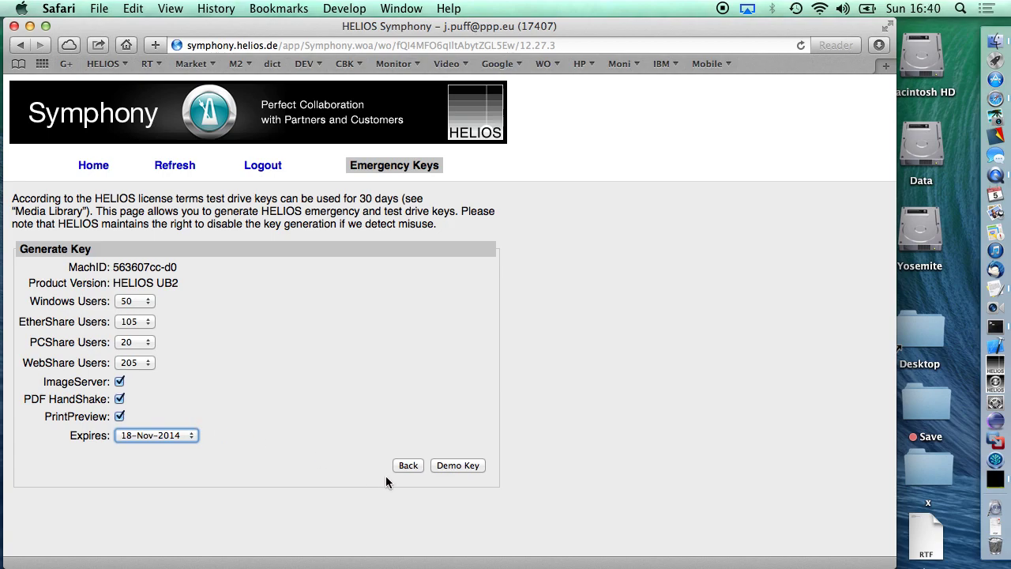
# Go back and switch the product version to HELIOS UB64, then continue to its key options.
pyautogui.click(409, 466)
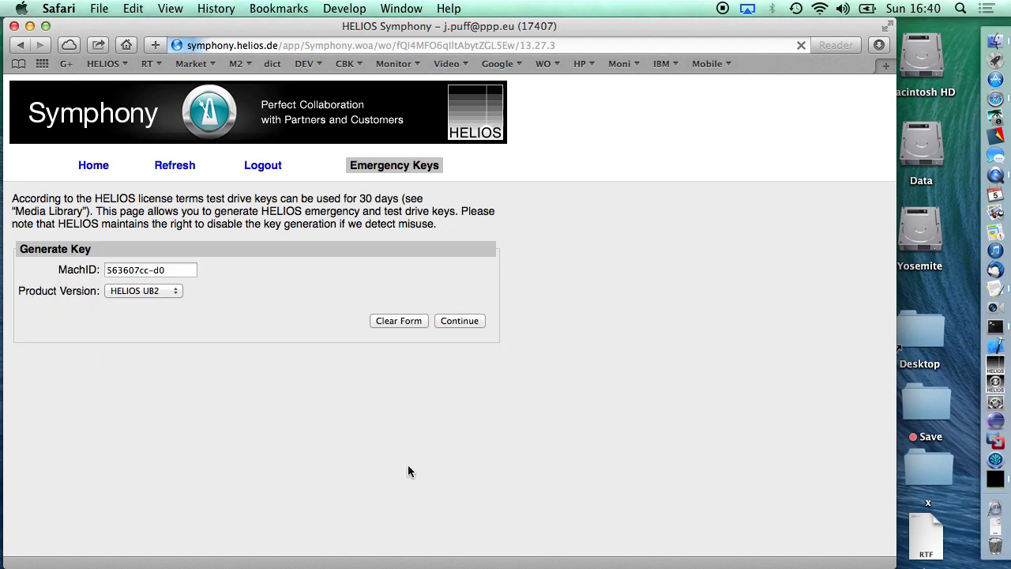
pyautogui.click(151, 289)
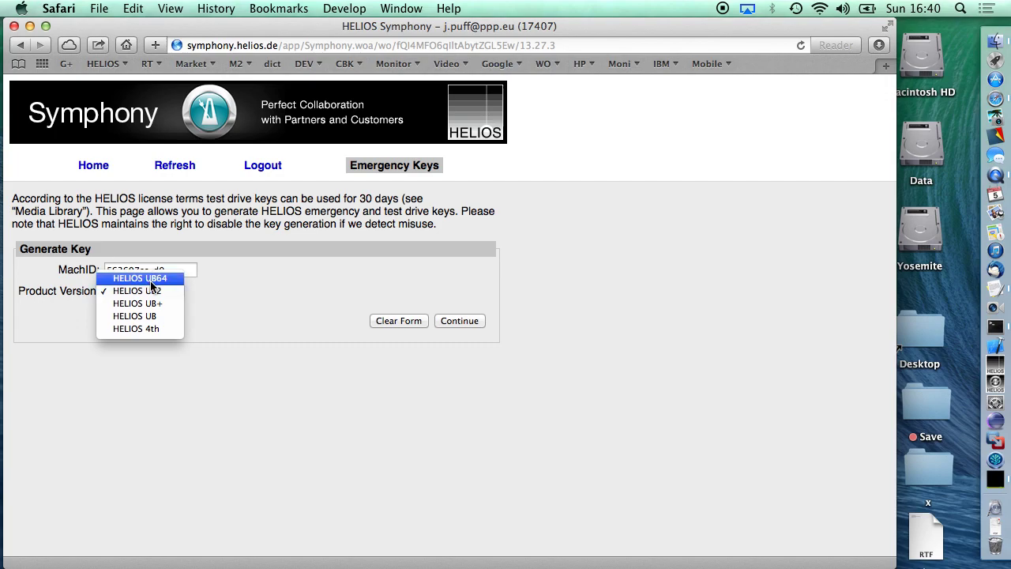
pyautogui.click(150, 282)
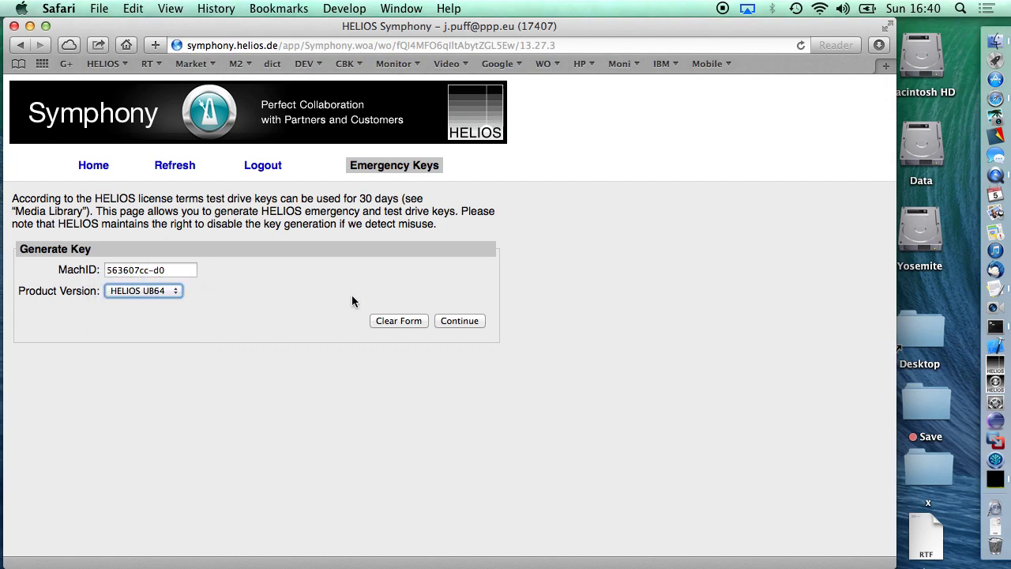
pyautogui.click(469, 322)
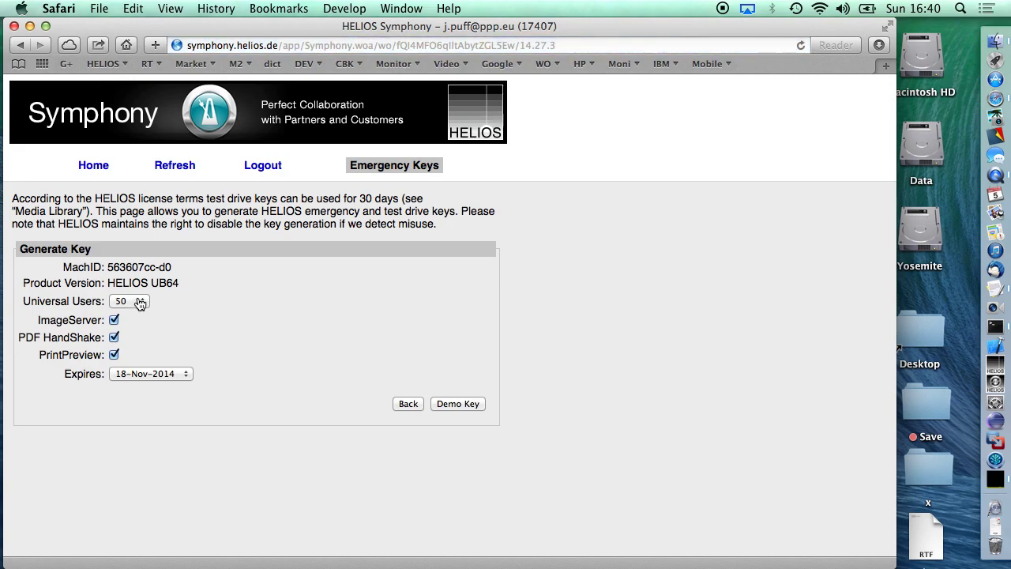
# Check the Universal Users choices, keeping 50, then go back to the portal home page.
pyautogui.click(139, 301)
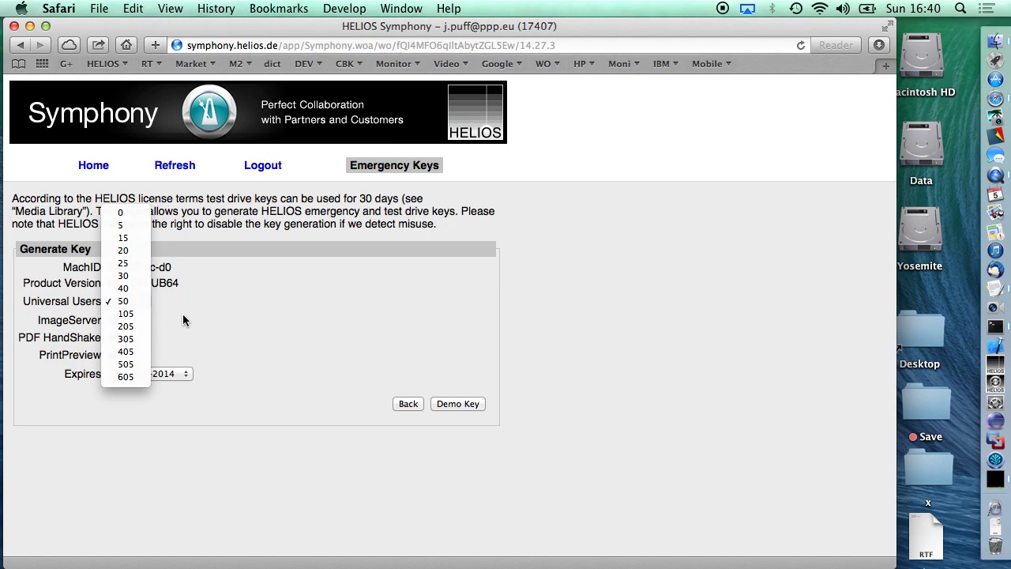
pyautogui.click(182, 314)
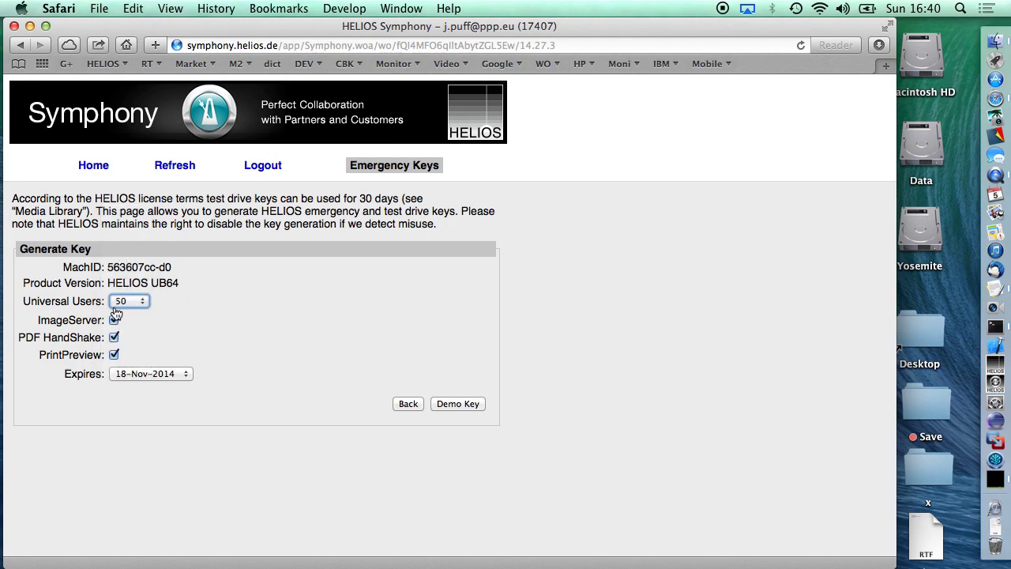
pyautogui.click(409, 404)
pyautogui.click(91, 165)
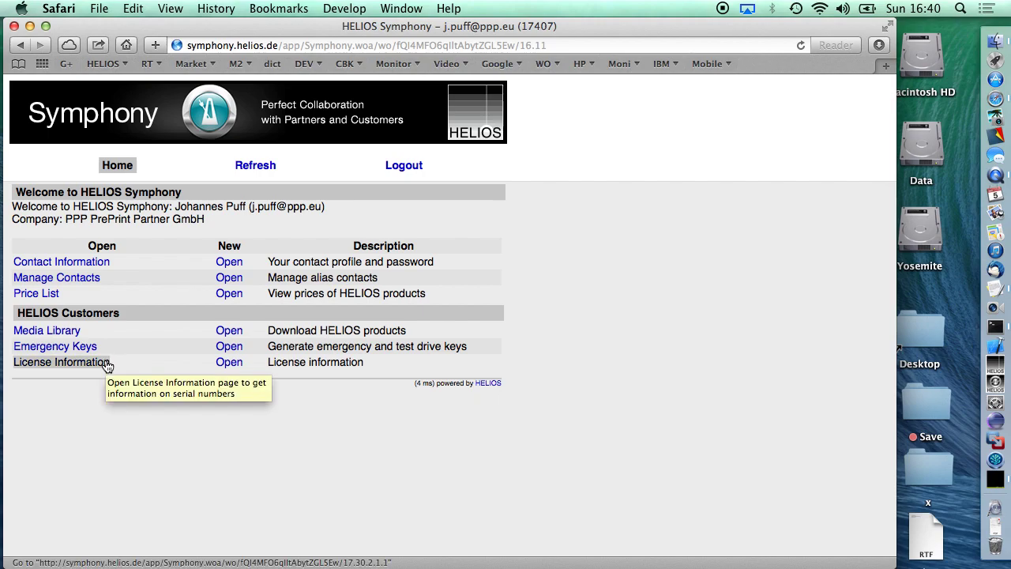
# Open License Information and mark the UB64 version and UB2 key version in the PCShare row.
pyautogui.click(83, 363)
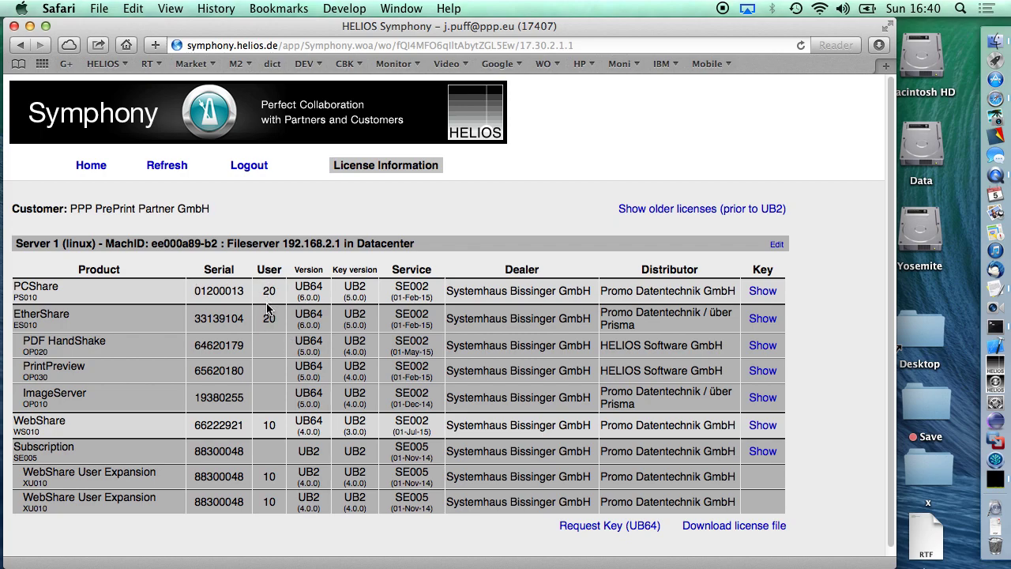
pyautogui.doubleClick(306, 285)
pyautogui.doubleClick(355, 285)
pyautogui.tripleClick(32, 243)
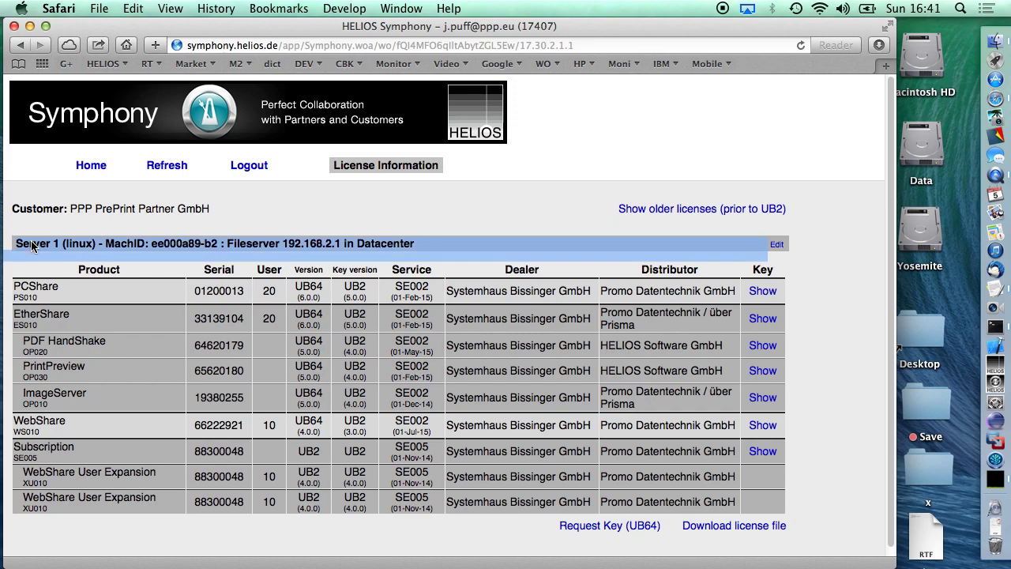
pyautogui.click(32, 246)
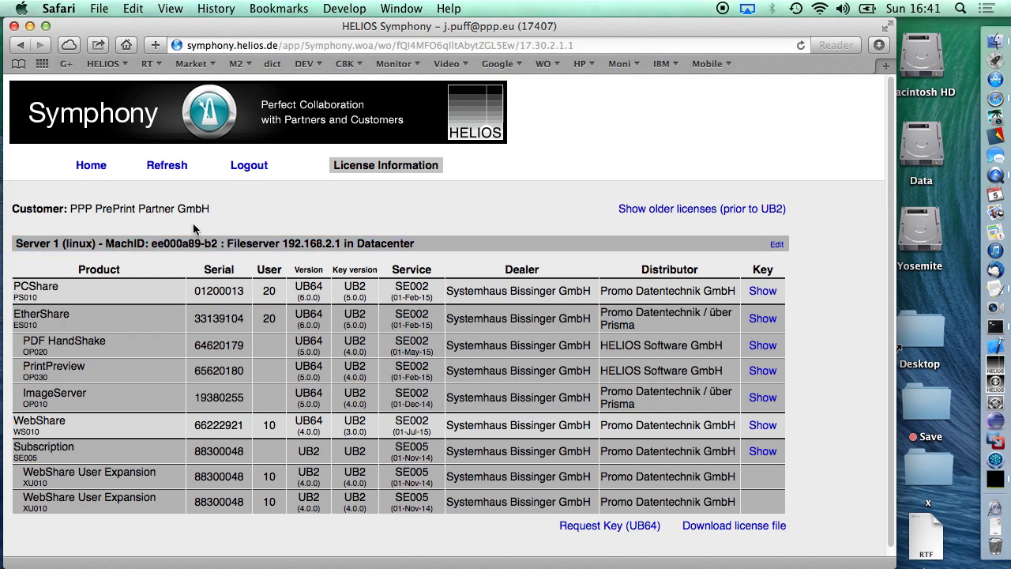
pyautogui.click(777, 244)
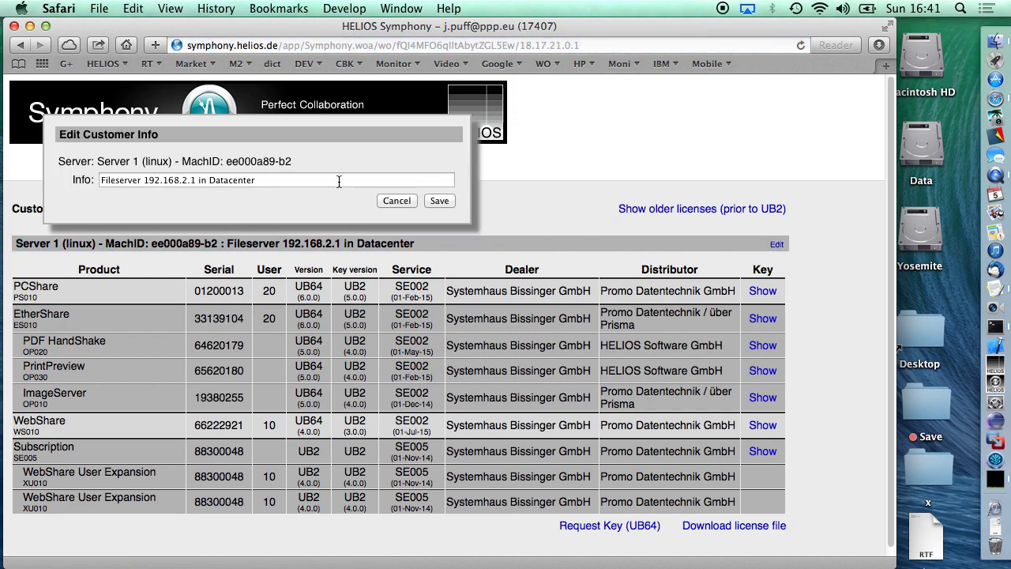
pyautogui.click(270, 181)
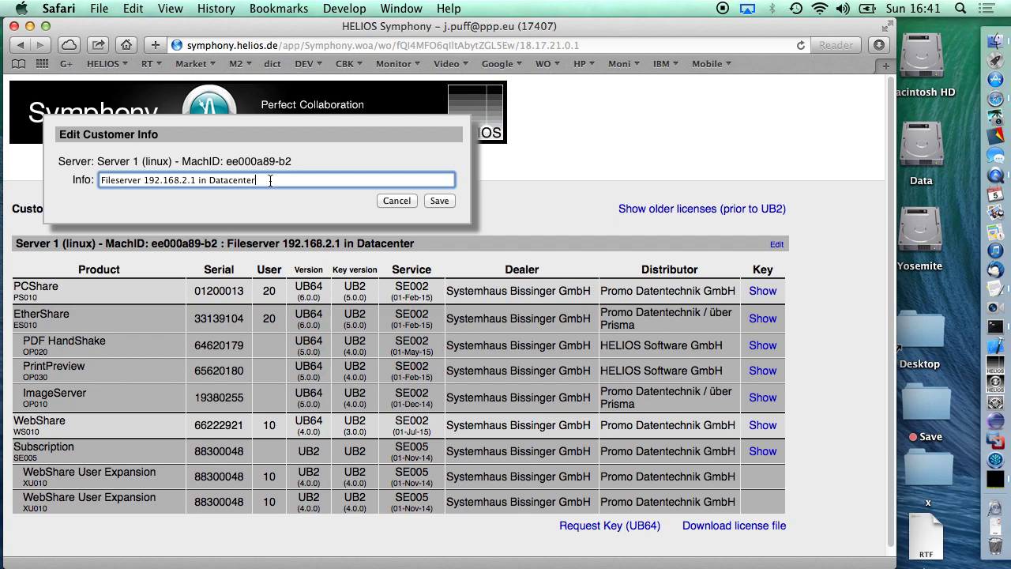
pyautogui.click(397, 202)
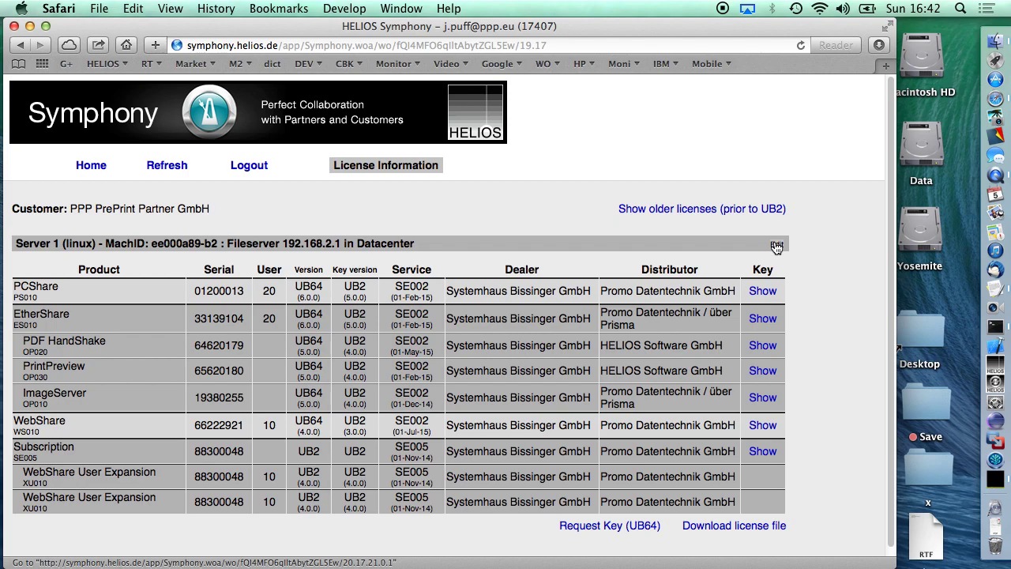
# Show the PCShare license key, close it, and download Server 1's license file.
pyautogui.keyDown('super'); pyautogui.click(760, 292); pyautogui.keyUp('super')
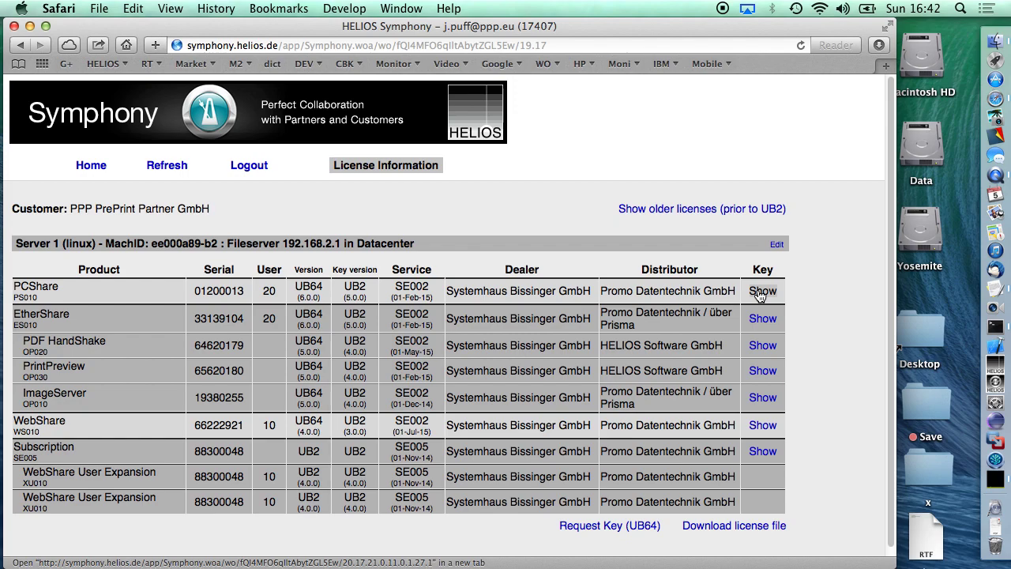
pyautogui.click(760, 292)
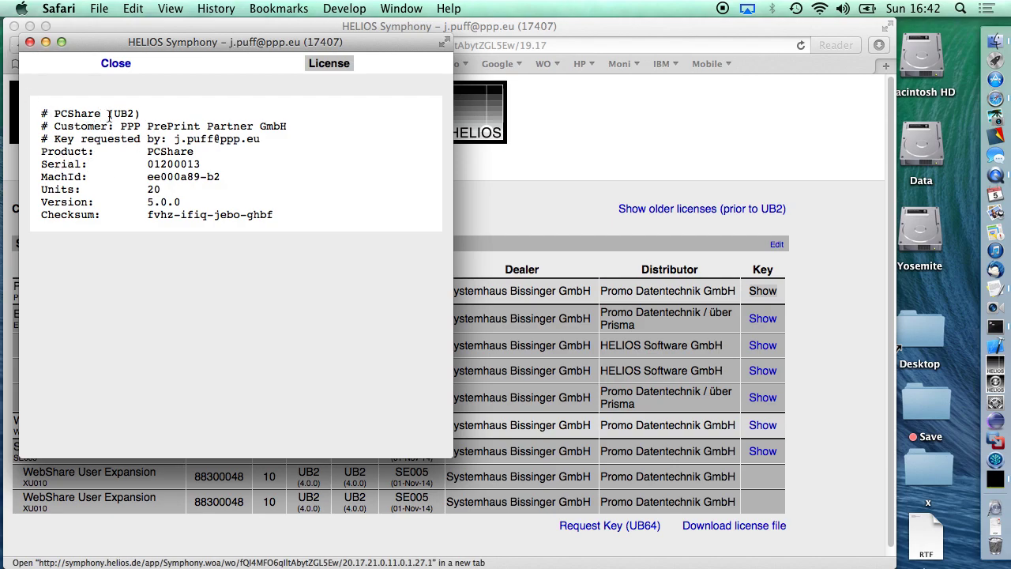
pyautogui.click(116, 64)
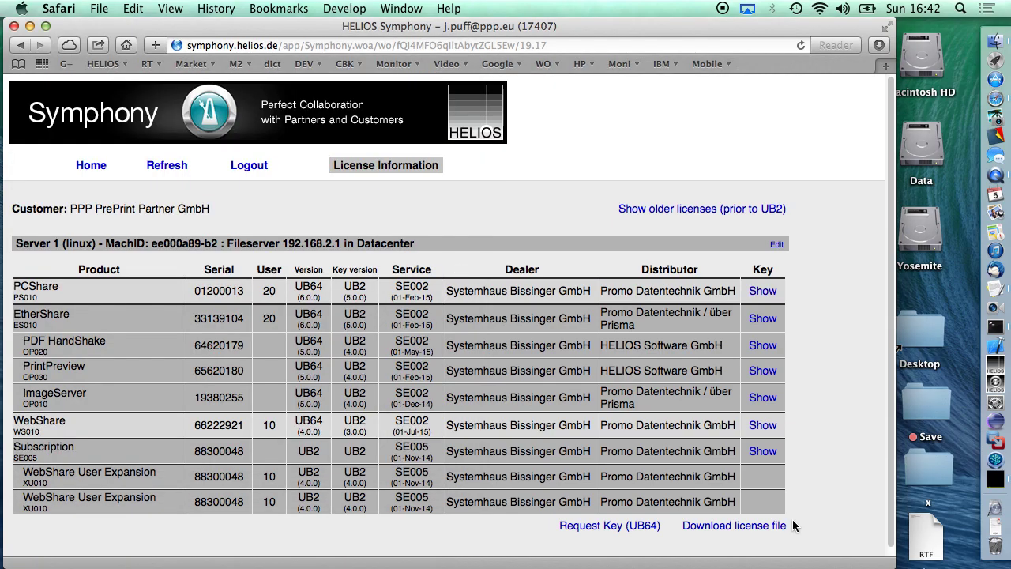
pyautogui.keyDown('super'); pyautogui.click(731, 525); pyautogui.keyUp('super')
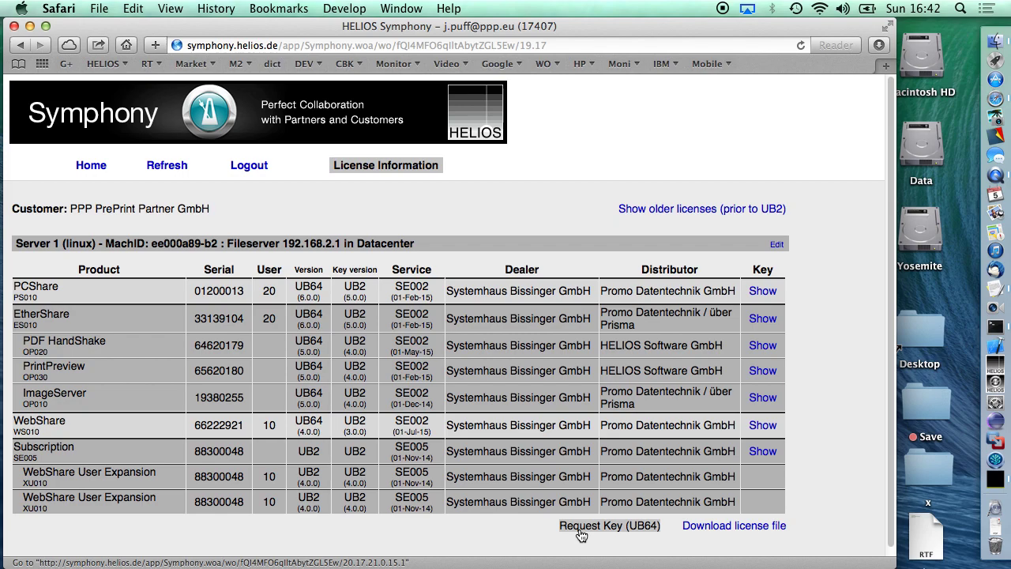
# Request UB64 keys for Server 1 with the note 'please issue keys for UB64. Thanks'.
pyautogui.click(580, 531)
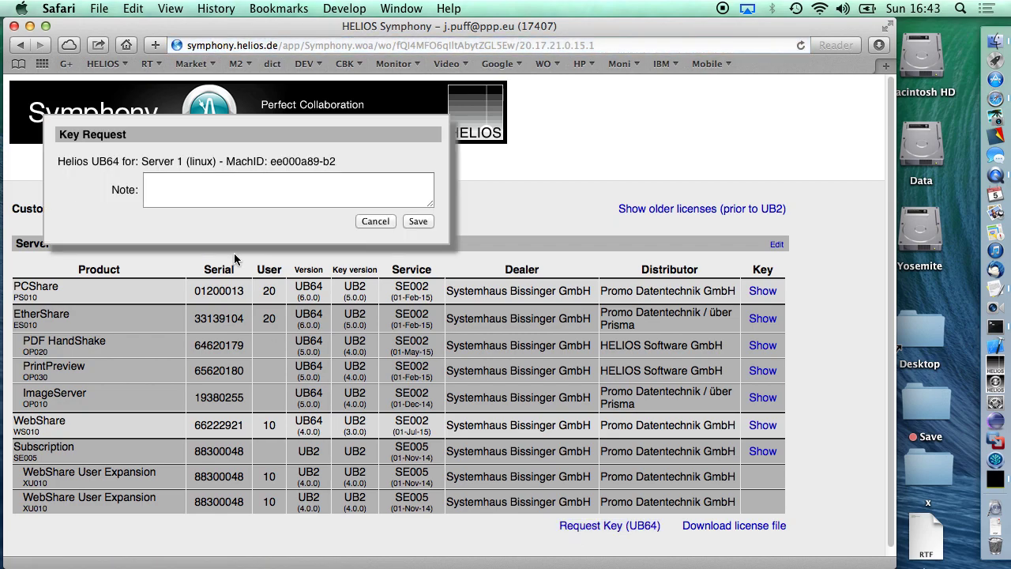
pyautogui.click(212, 182)
pyautogui.write('plea')
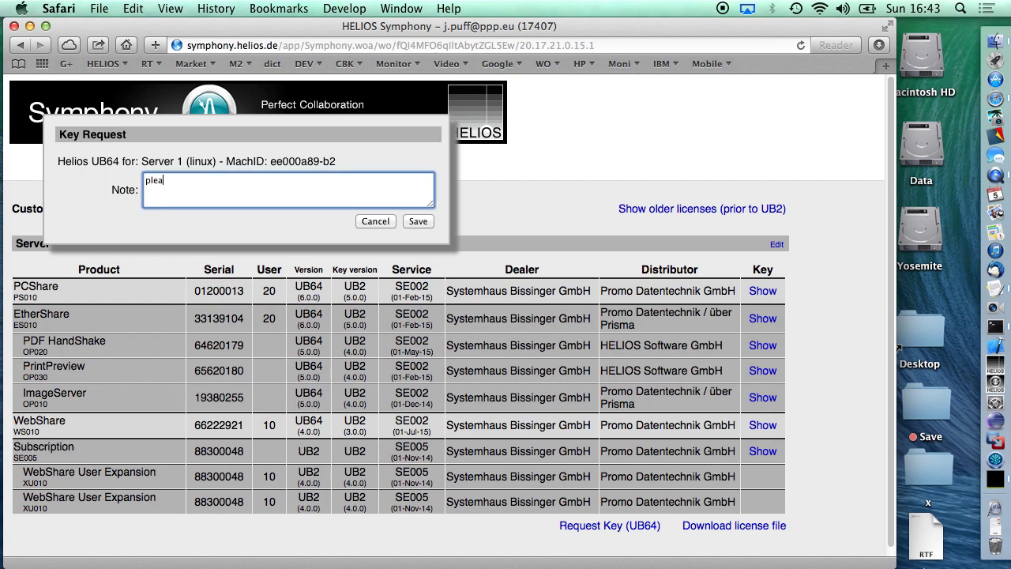
pyautogui.write('se issue keys for UB64. Thanks')
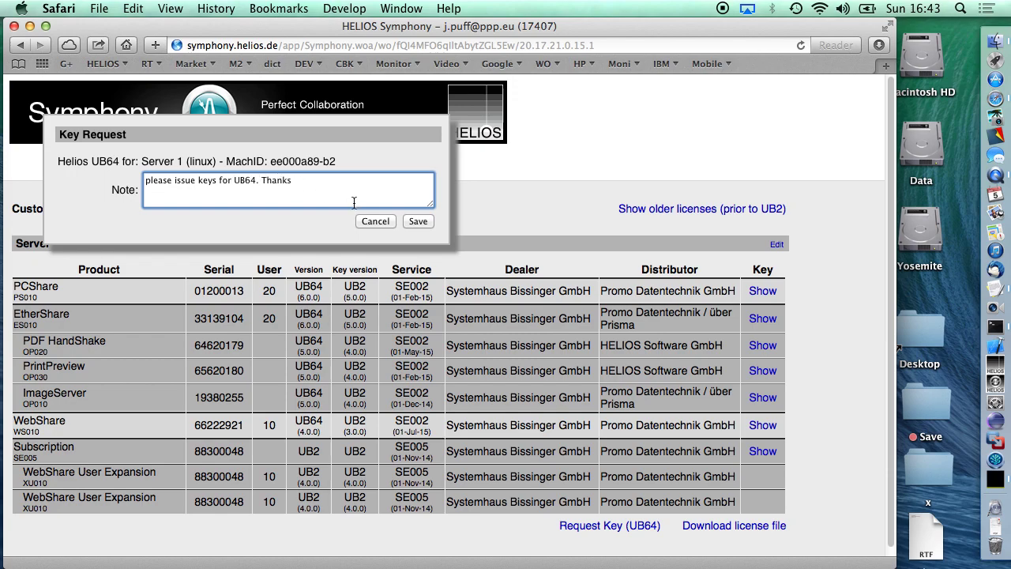
pyautogui.click(418, 222)
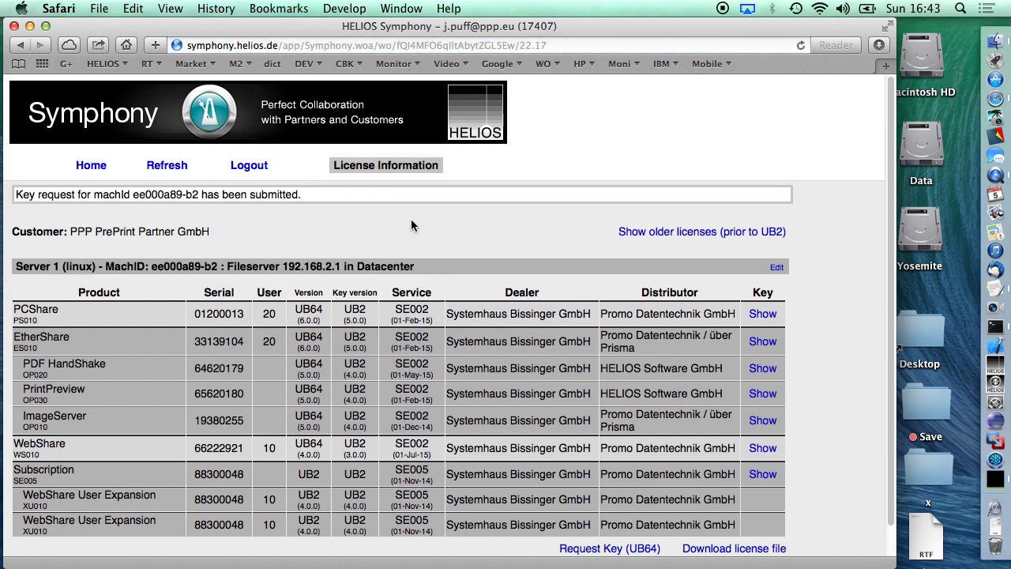
pyautogui.scroll(-1, 411, 223)
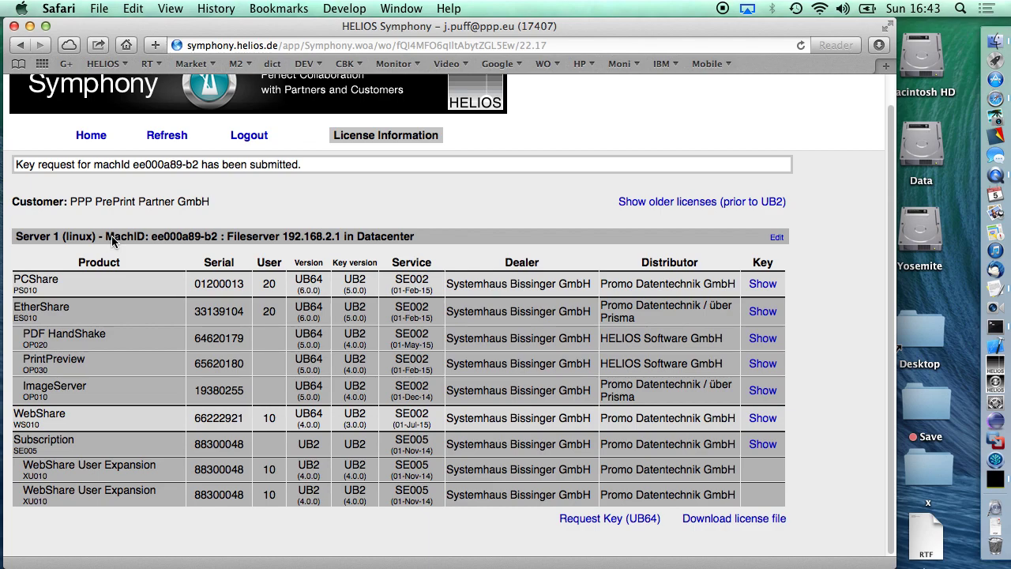
pyautogui.click(91, 135)
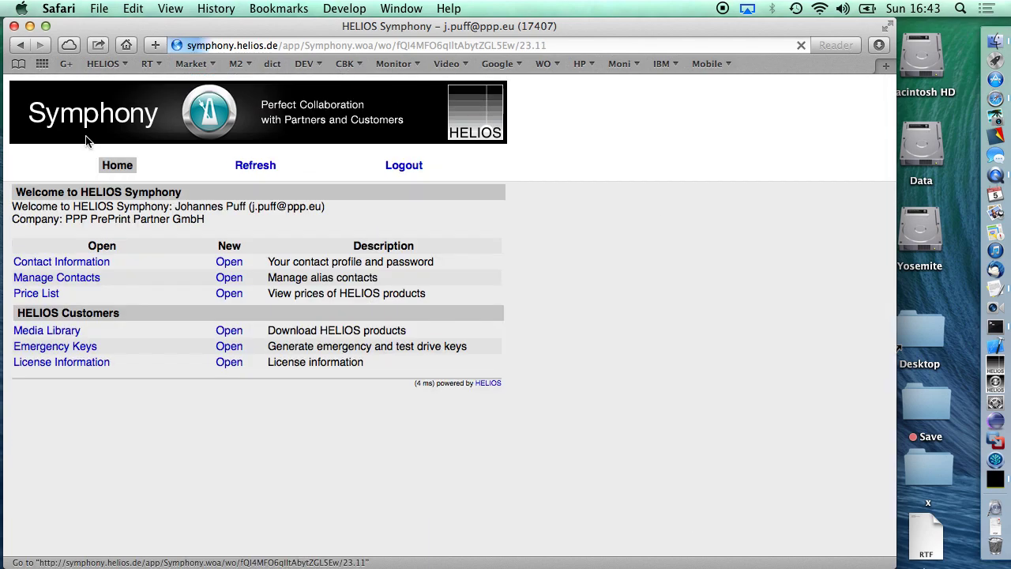
pyautogui.click(64, 335)
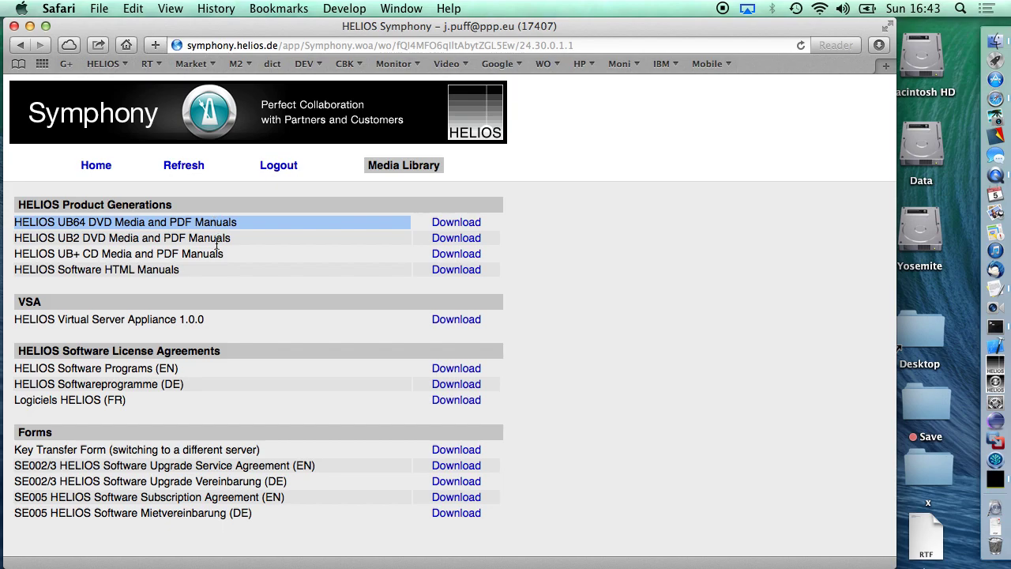
pyautogui.doubleClick(215, 242)
pyautogui.click(217, 244)
pyautogui.tripleClick(216, 251)
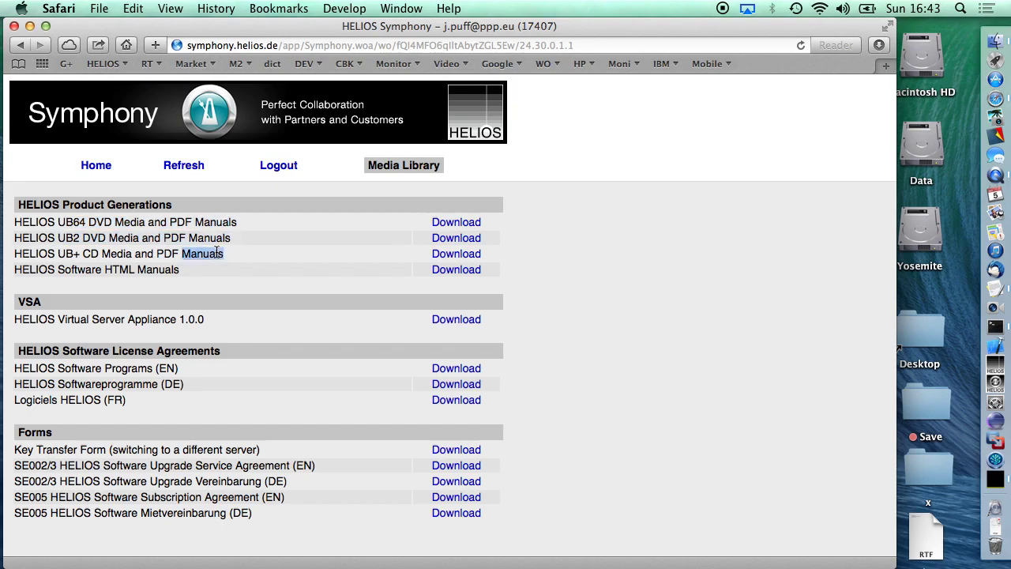
pyautogui.click(95, 165)
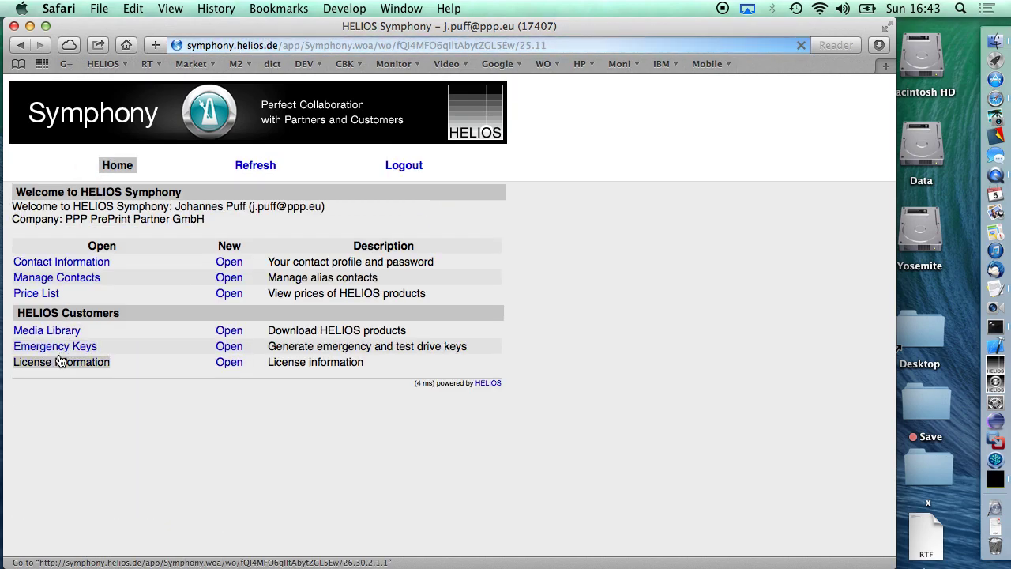
pyautogui.click(59, 363)
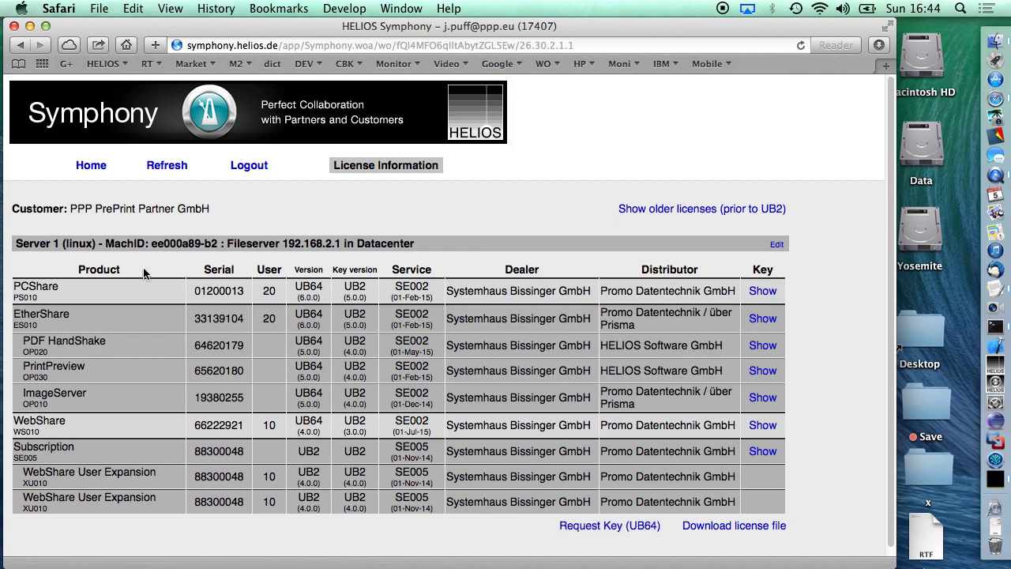
pyautogui.moveTo(157, 245); pyautogui.dragTo(219, 245)
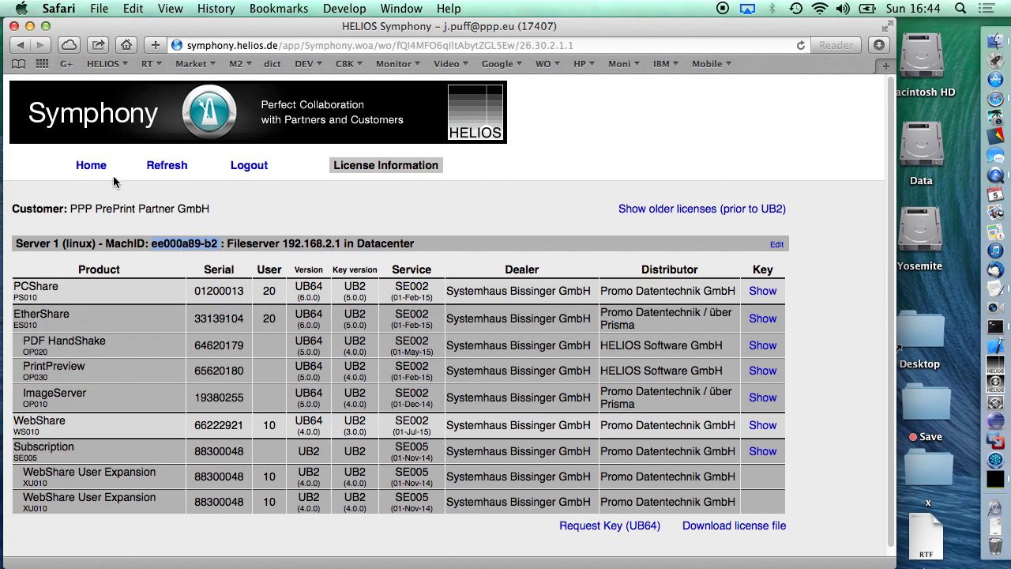
# From the home page, open the UB64 price list and scroll through its product prices.
pyautogui.click(90, 165)
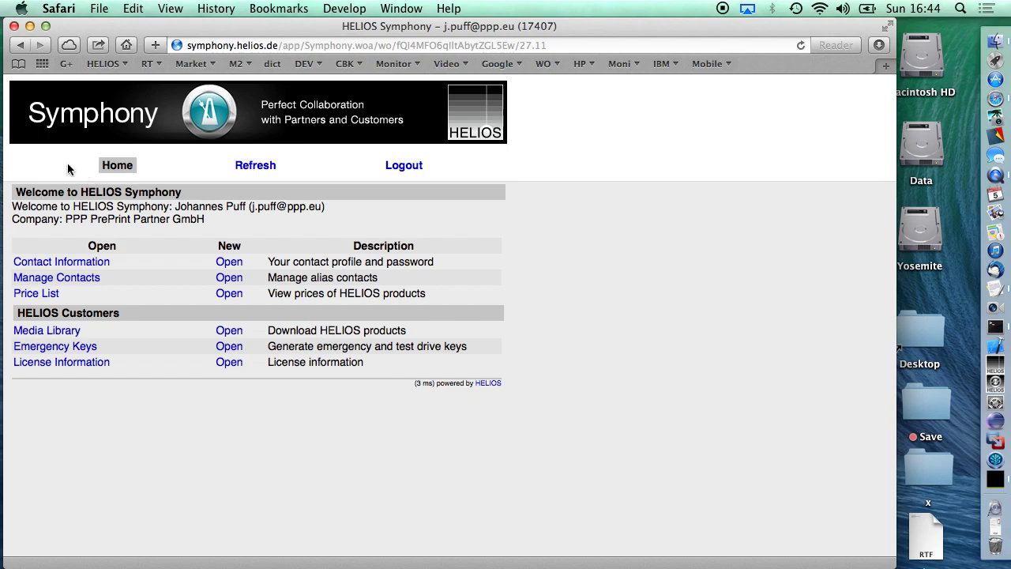
pyautogui.click(48, 294)
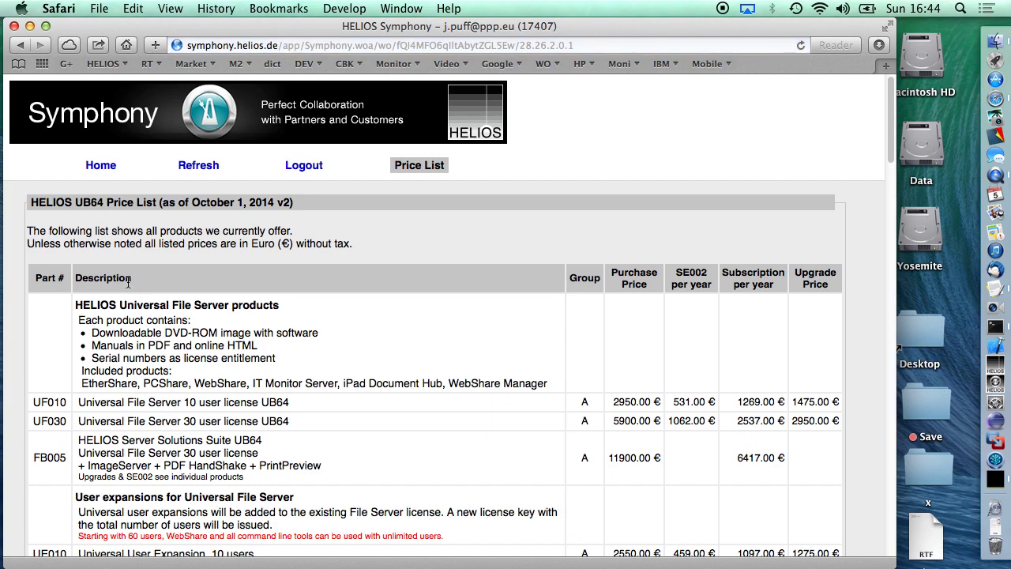
pyautogui.scroll(-3, 127, 285)
pyautogui.scroll(3, 127, 284)
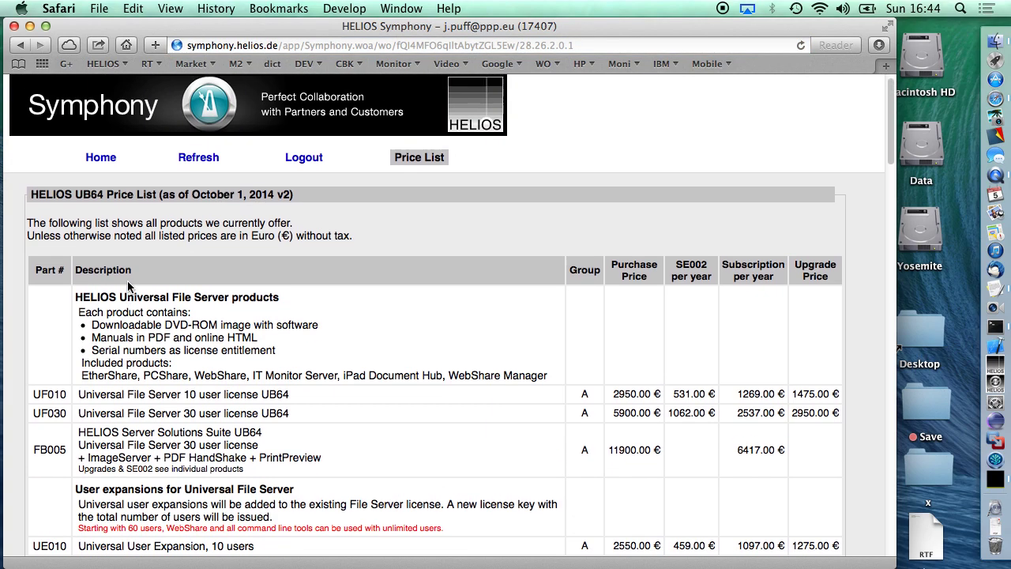
pyautogui.scroll(-6, 130, 275)
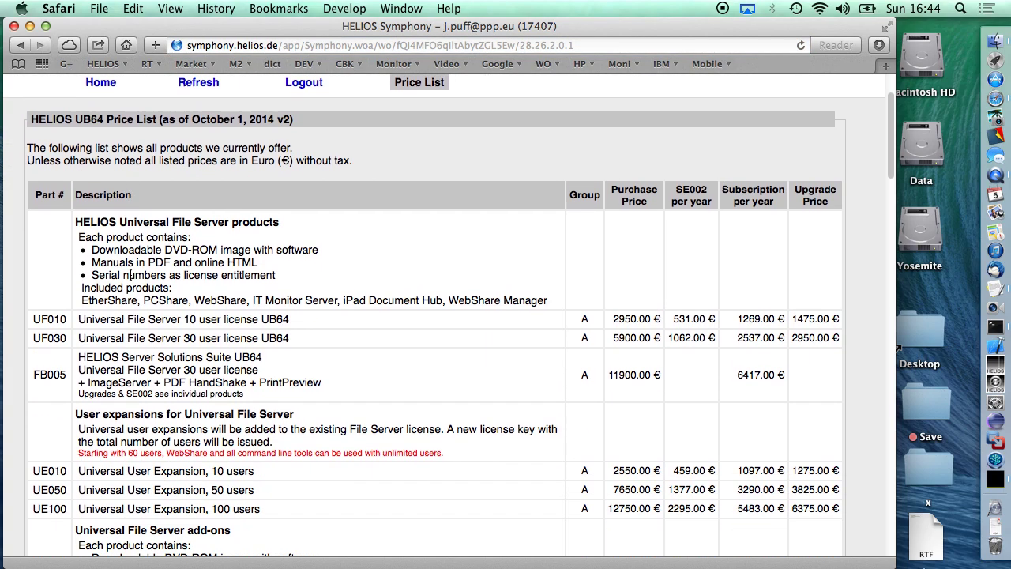
pyautogui.scroll(-8, 130, 275)
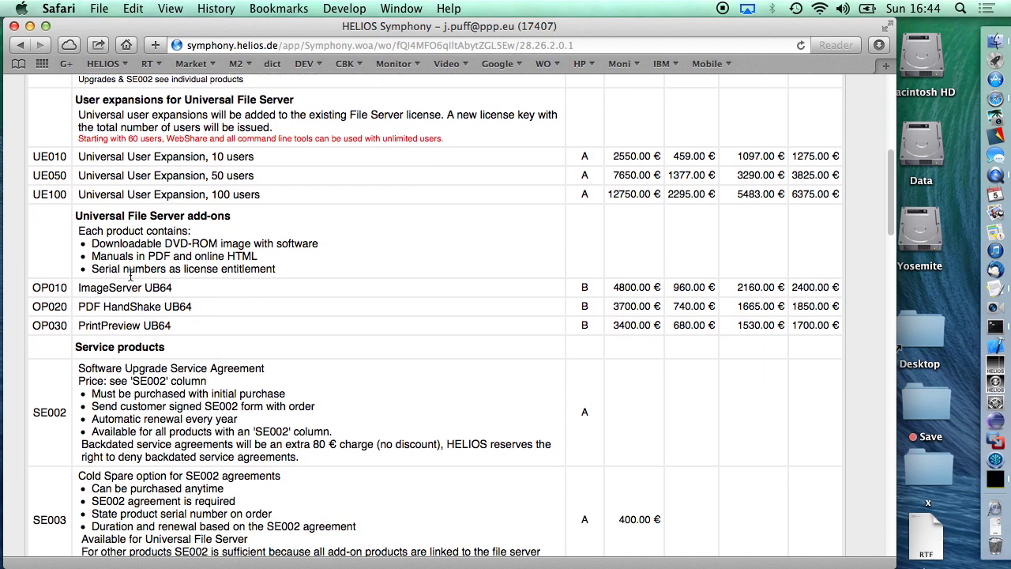
pyautogui.scroll(15, 131, 276)
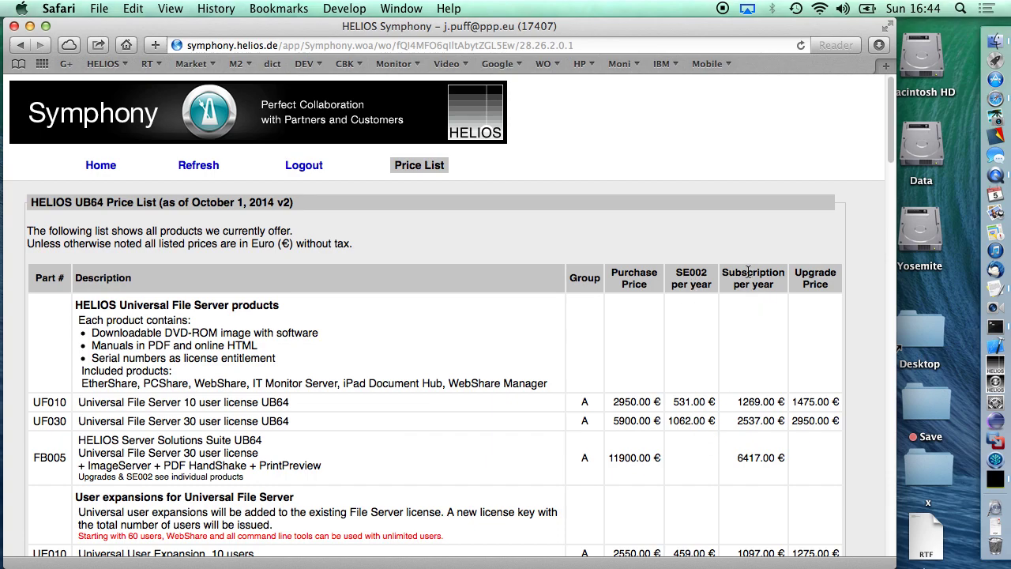
pyautogui.scroll(-1, 799, 447)
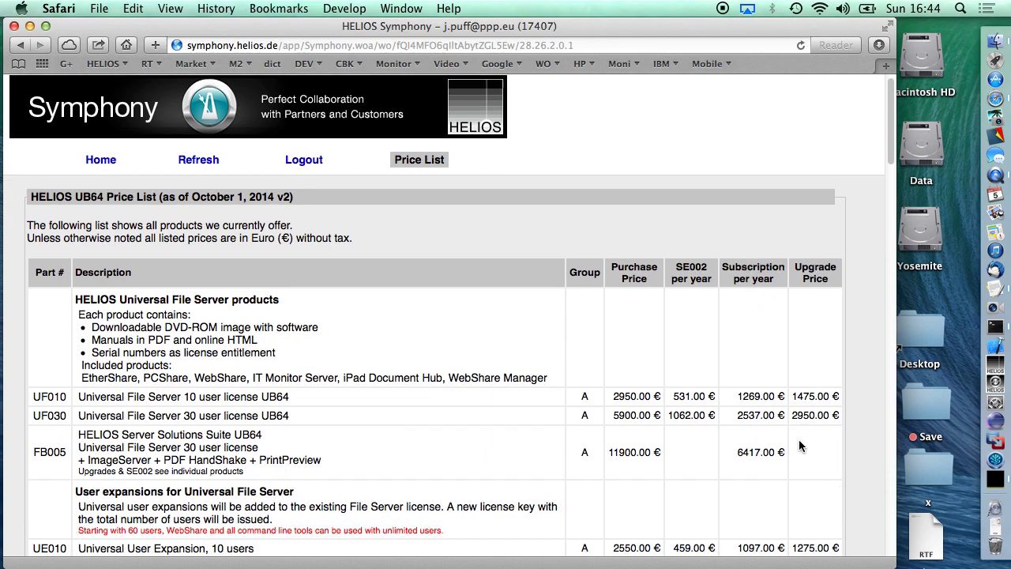
pyautogui.scroll(-3, 799, 442)
pyautogui.scroll(2, 798, 442)
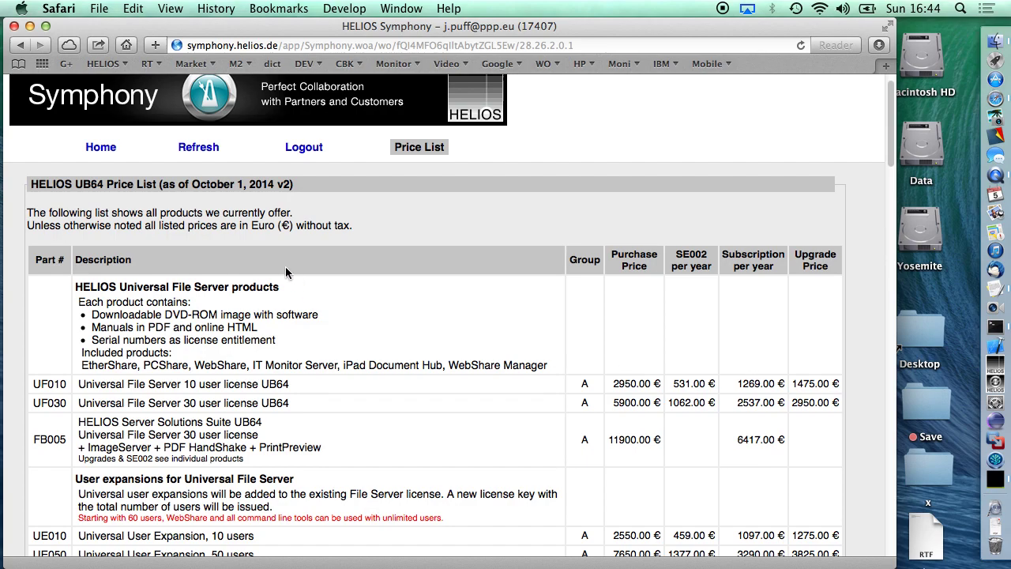
pyautogui.scroll(2, 286, 271)
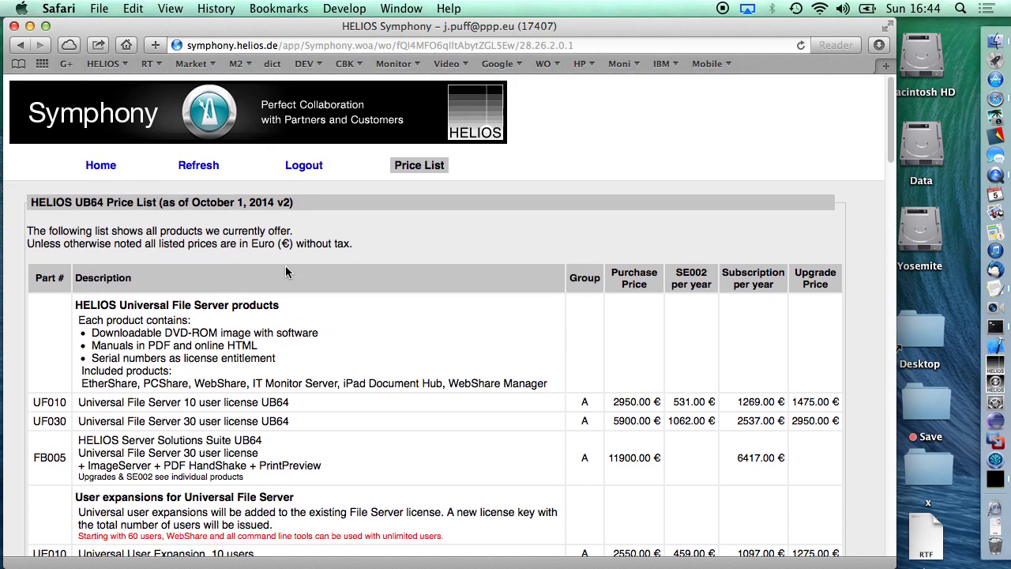
pyautogui.scroll(-15, 285, 265)
pyautogui.scroll(-20, 286, 265)
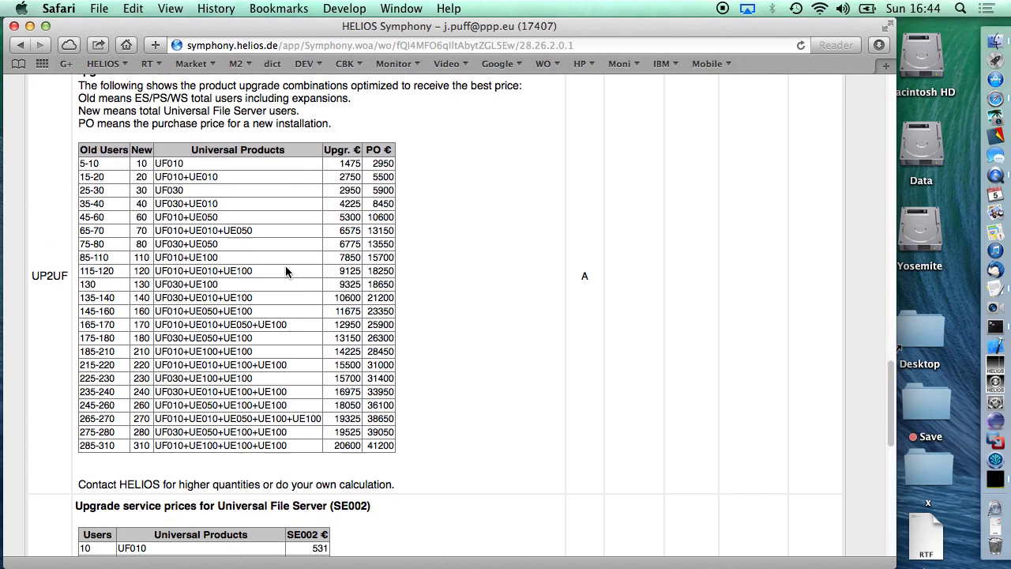
pyautogui.scroll(-3, 285, 265)
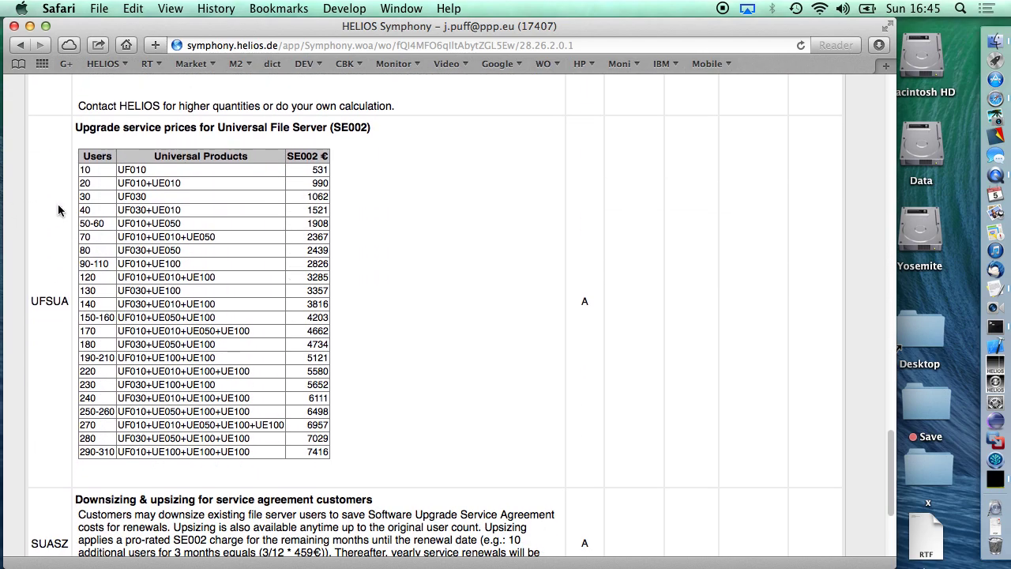
pyautogui.moveTo(235, 130); pyautogui.dragTo(375, 129)
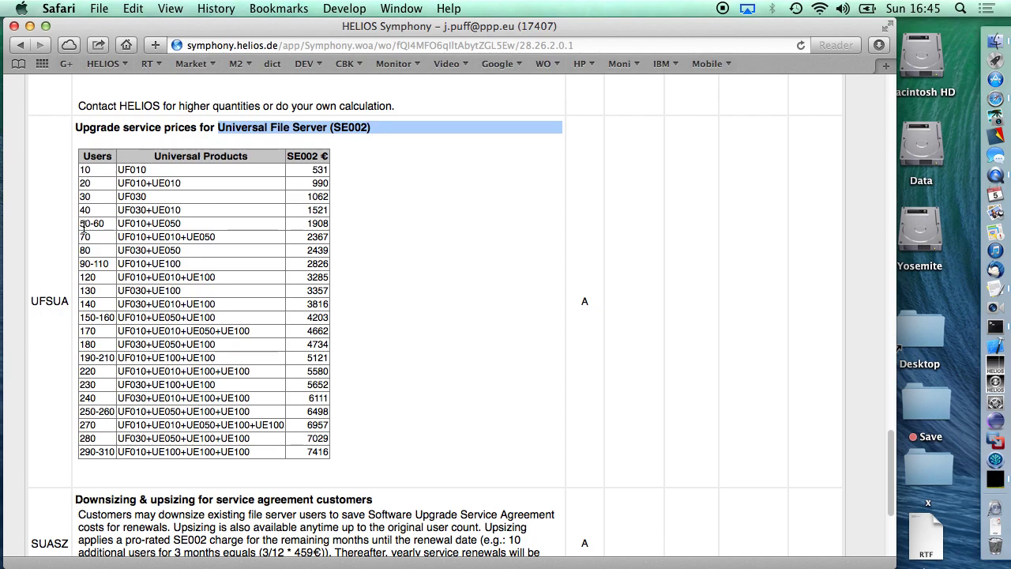
pyautogui.moveTo(89, 218); pyautogui.dragTo(182, 224)
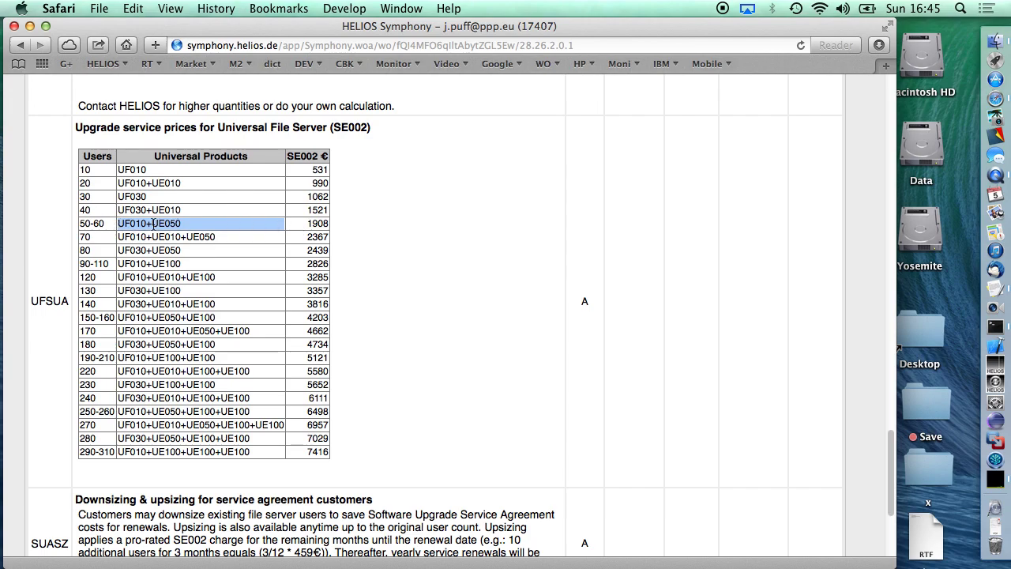
pyautogui.doubleClick(316, 224)
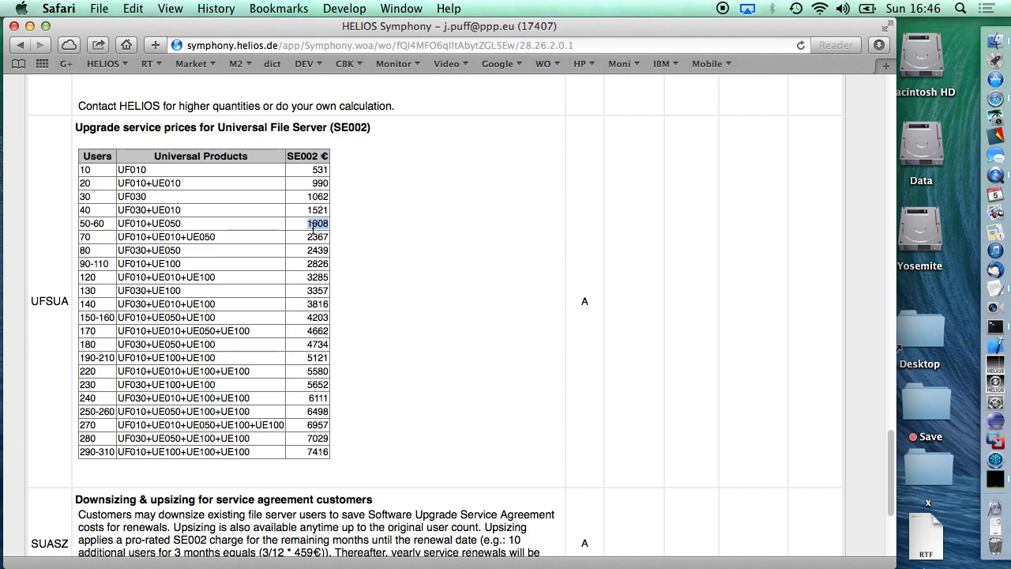
# Highlight the user expansion paragraphs, including the unlimited-users-from-60 note, then return to the welcome page.
pyautogui.scroll(15, 313, 229)
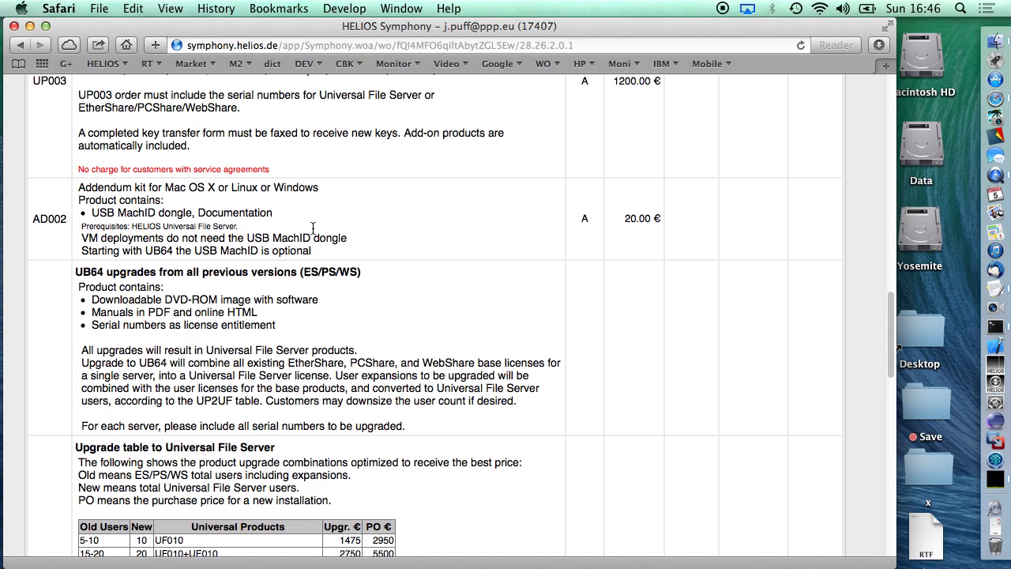
pyautogui.scroll(15, 312, 230)
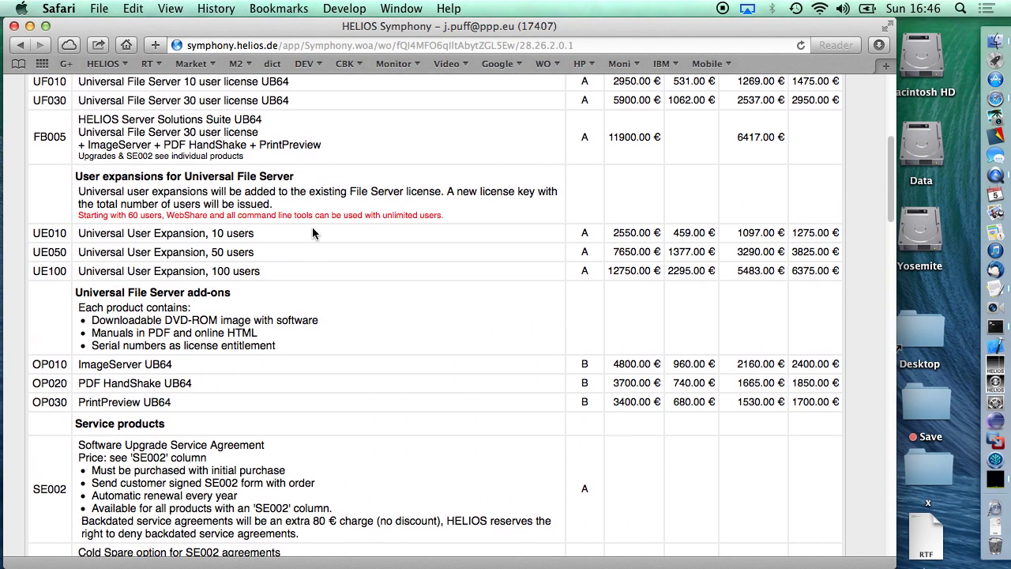
pyautogui.tripleClick(94, 219)
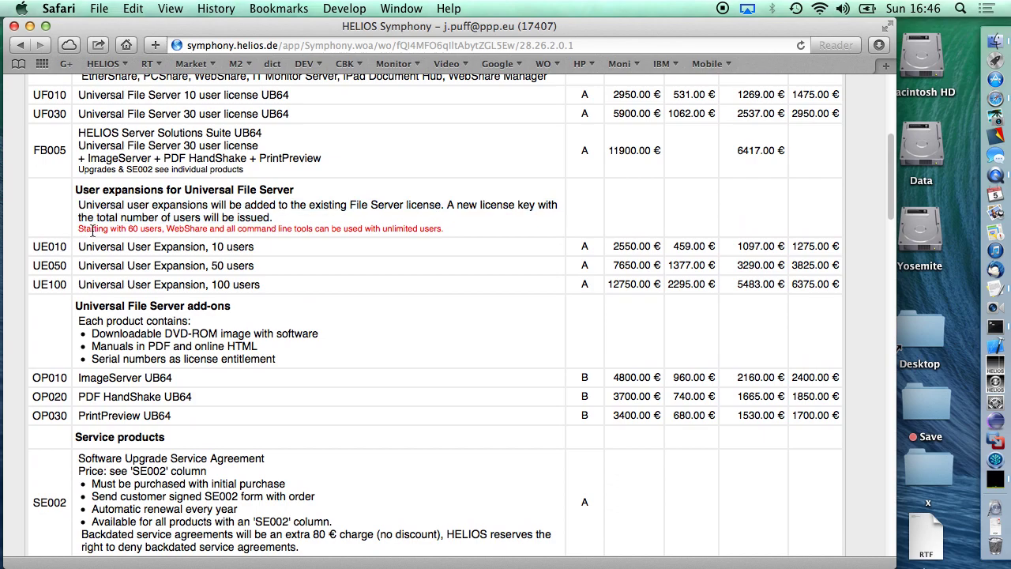
pyautogui.tripleClick(92, 229)
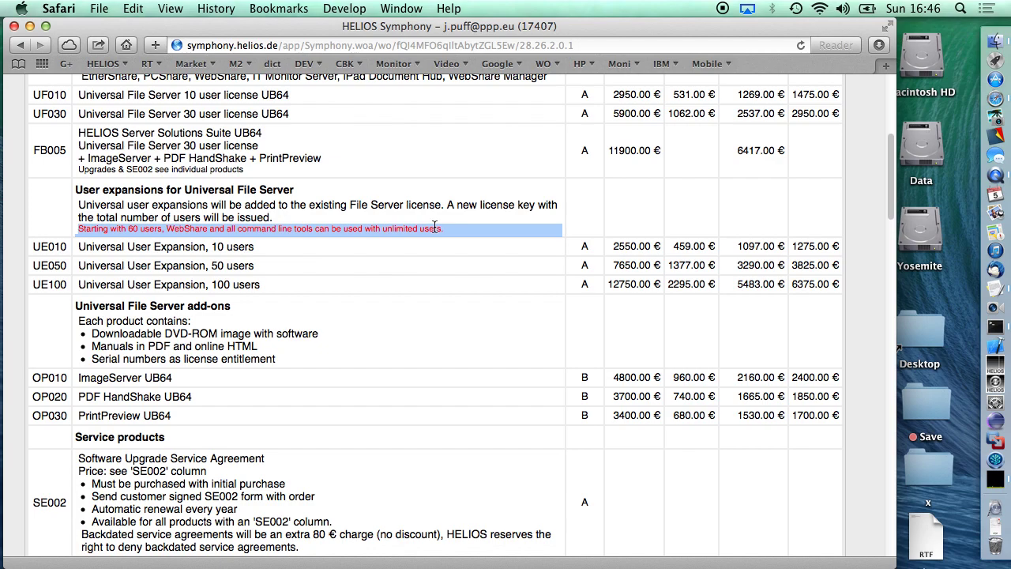
pyautogui.scroll(10, 434, 227)
pyautogui.click(97, 171)
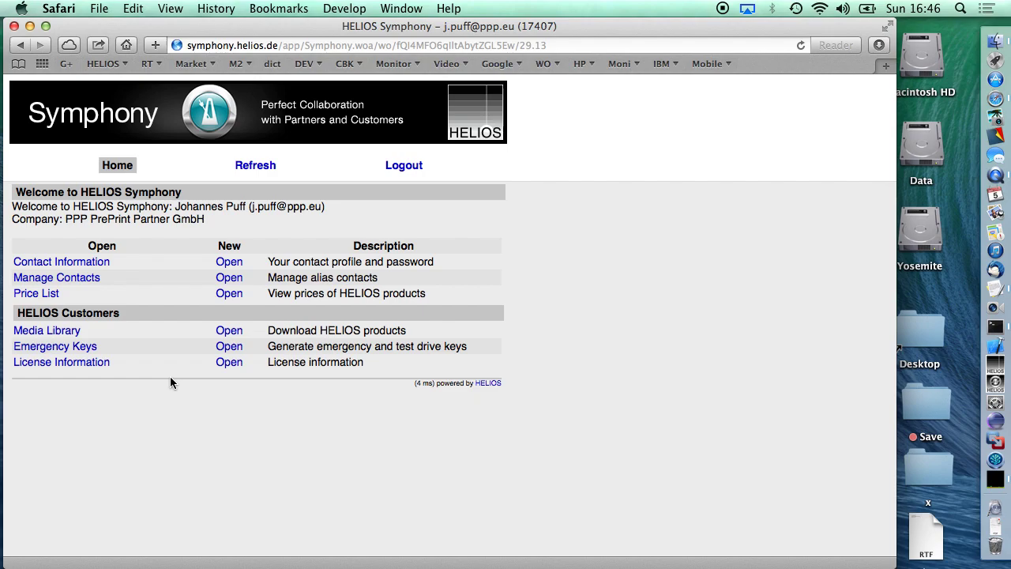
# Log out and load symphony.helios.de to reach the login page.
pyautogui.click(403, 165)
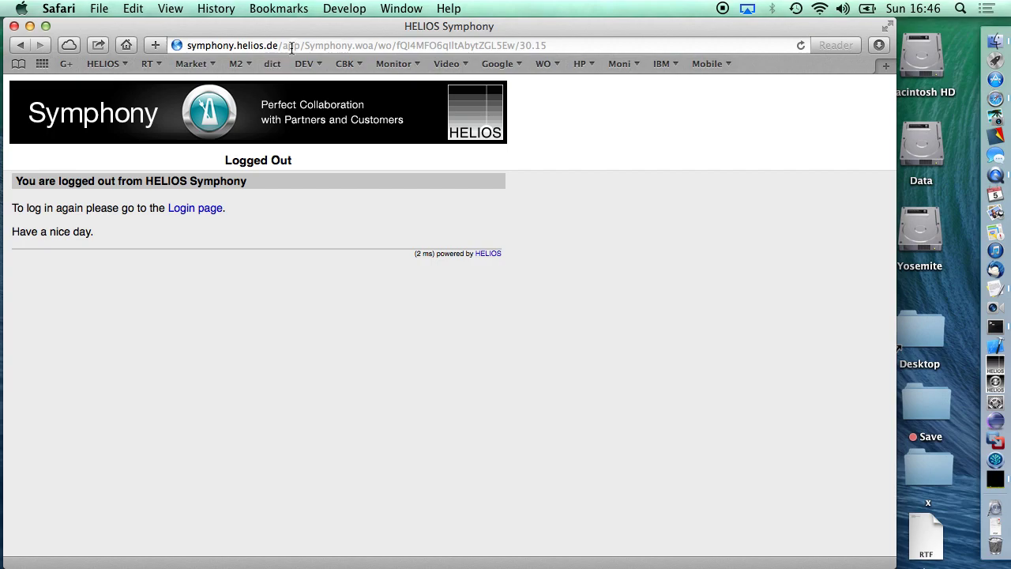
pyautogui.click(292, 47)
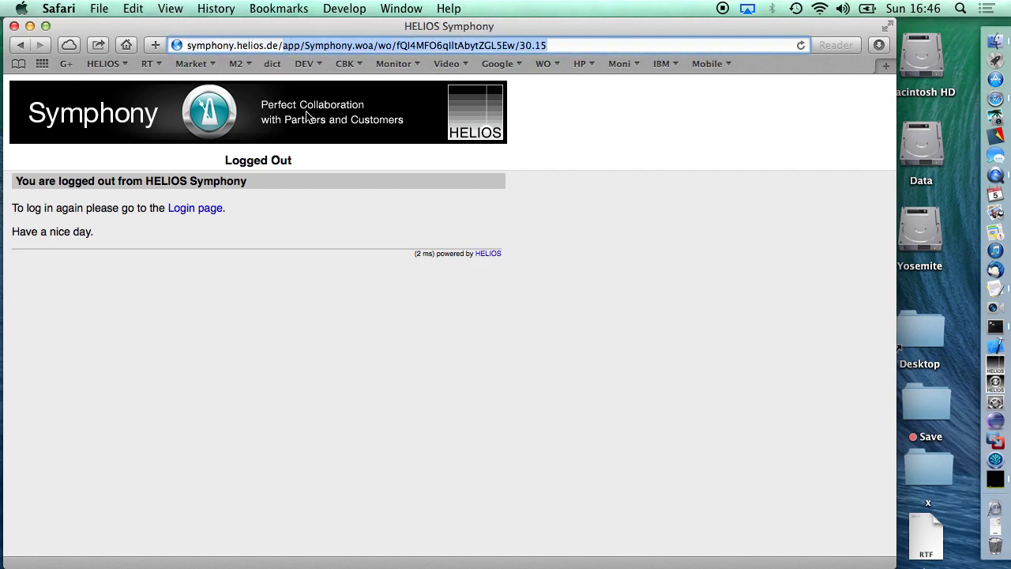
pyautogui.write('symphony.helios.de')
pyautogui.press('Return')
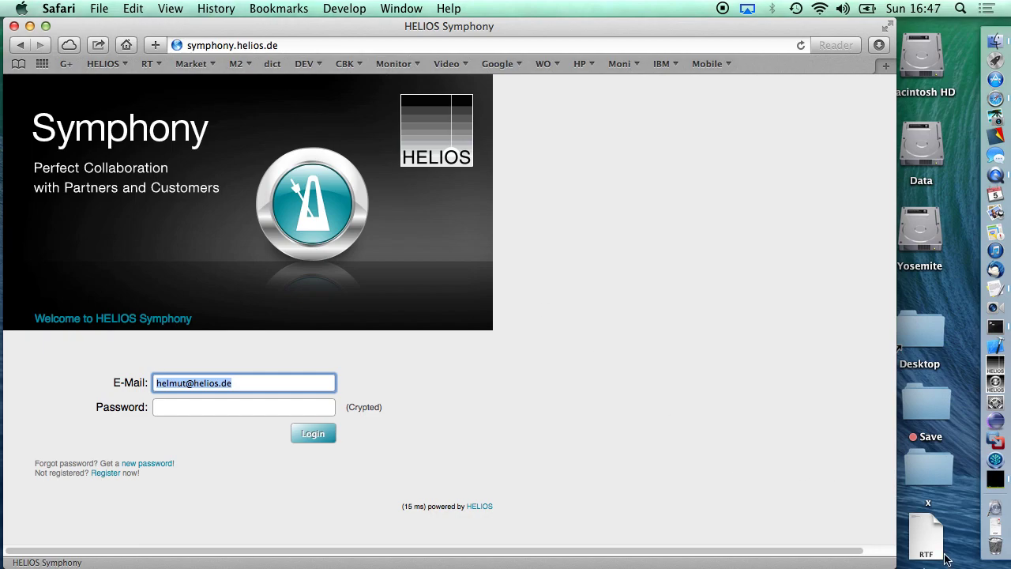
# Sign in with the dealer's e-mail copied from the List document and the account password.
pyautogui.doubleClick(924, 539)
pyautogui.tripleClick(622, 269)
pyautogui.press('super+c')
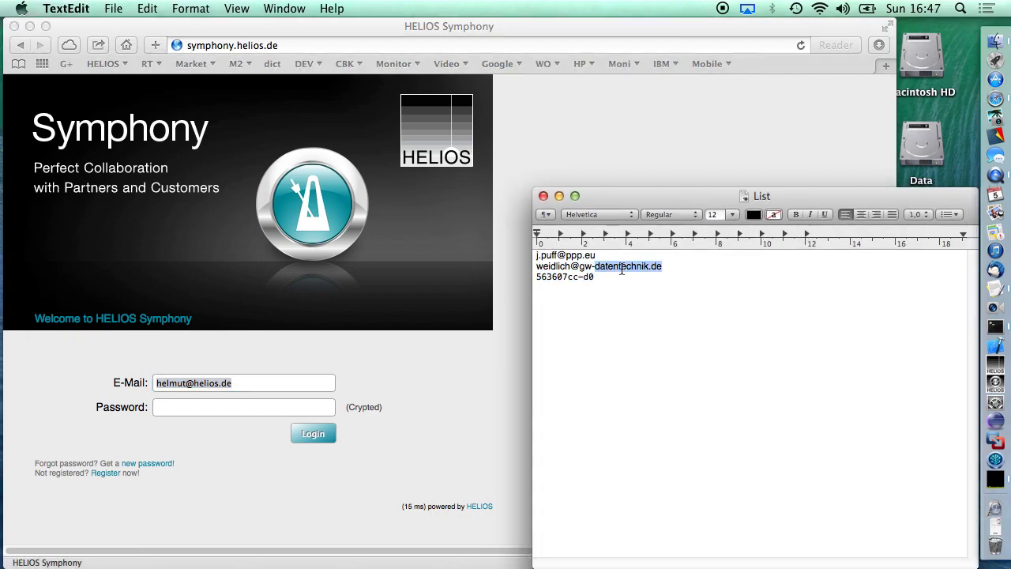
pyautogui.press('super+q')
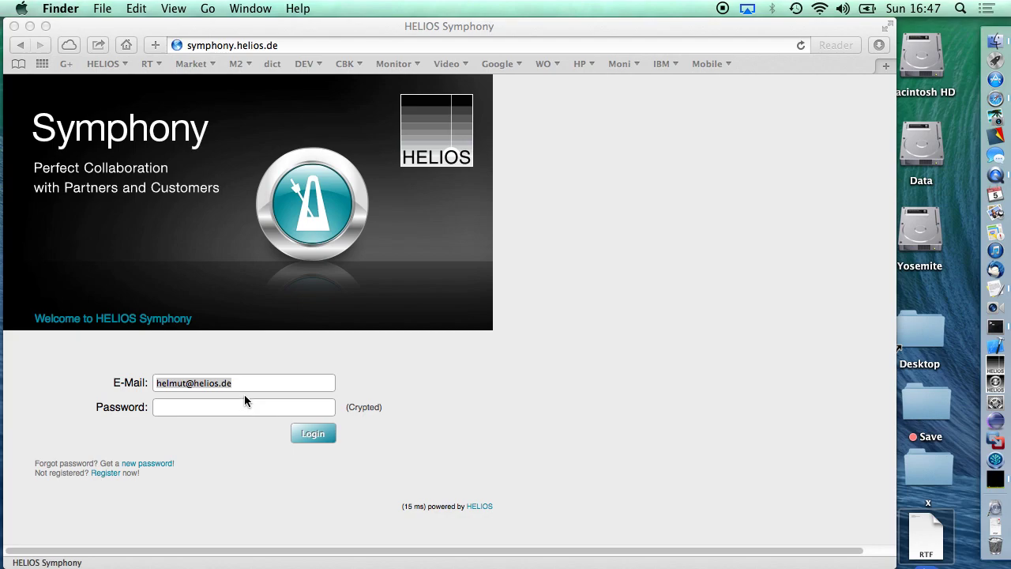
pyautogui.click(255, 379)
pyautogui.press('super+a')
pyautogui.write('c')
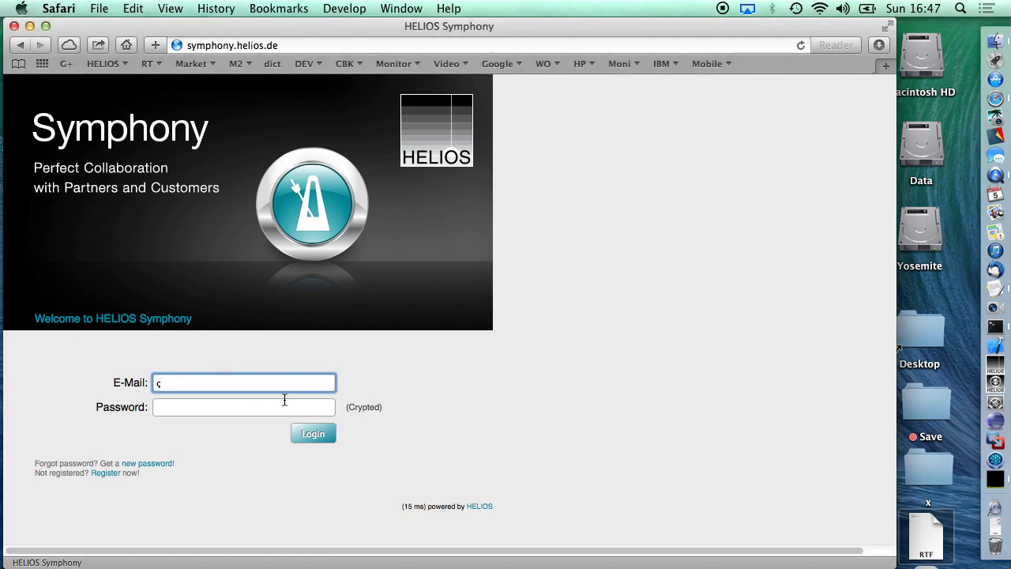
pyautogui.press('BackSpace')
pyautogui.press('super+v')
pyautogui.press('Tab')
pyautogui.write('•••••••••')
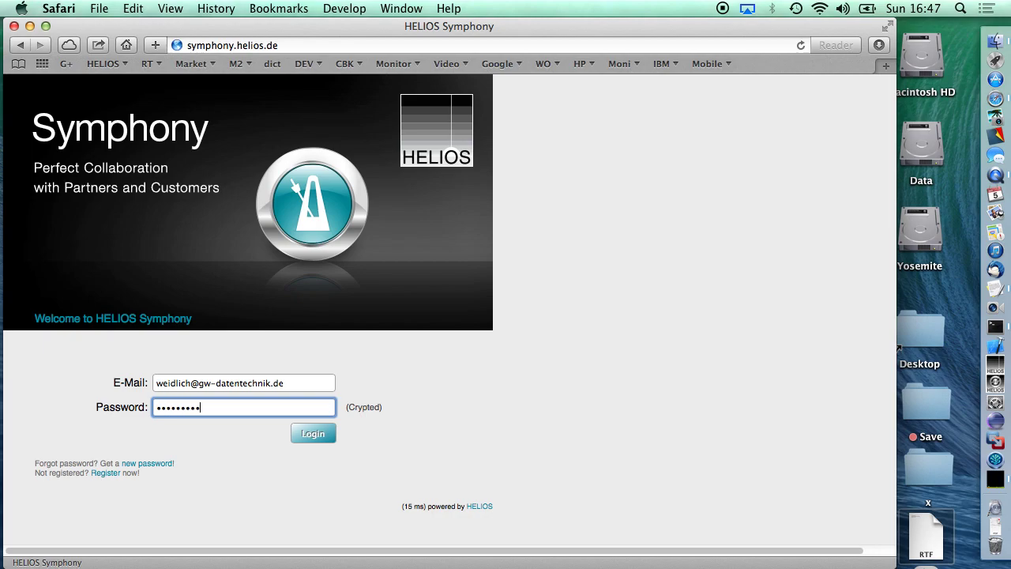
pyautogui.press('Return')
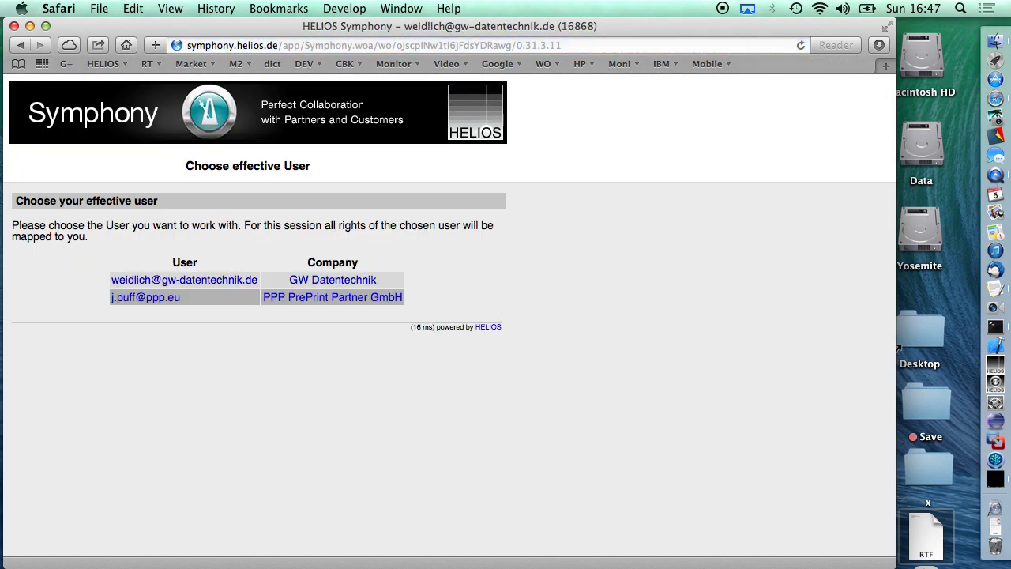
# Highlight the Choose effective User heading, then pick the PPP PrePrint Partner GmbH contact.
pyautogui.doubleClick(207, 171)
pyautogui.moveTo(207, 172); pyautogui.dragTo(296, 162)
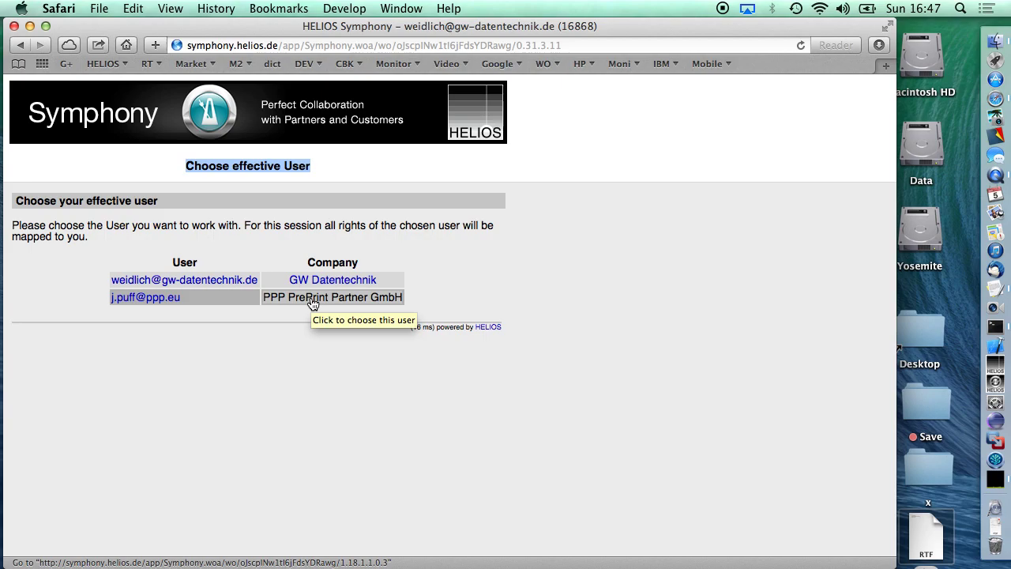
pyautogui.click(312, 302)
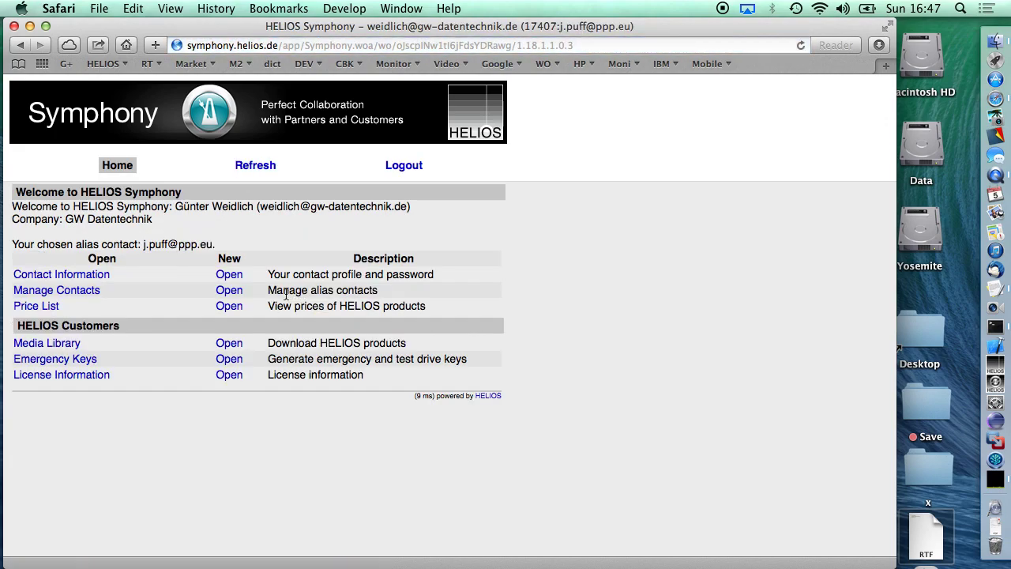
# View the PPP customer's License Information, then log out and go back to the login page.
pyautogui.click(55, 376)
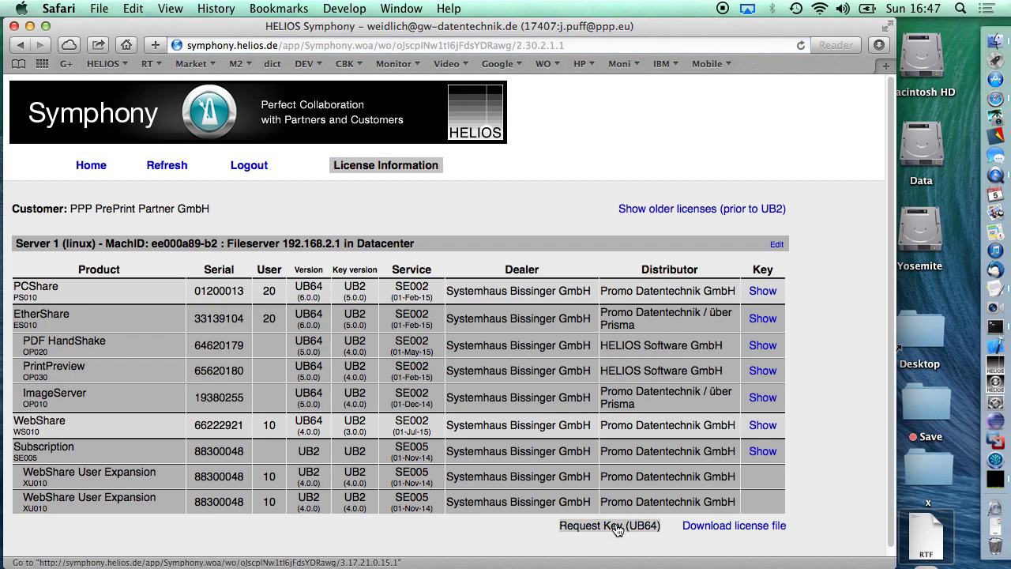
pyautogui.click(249, 168)
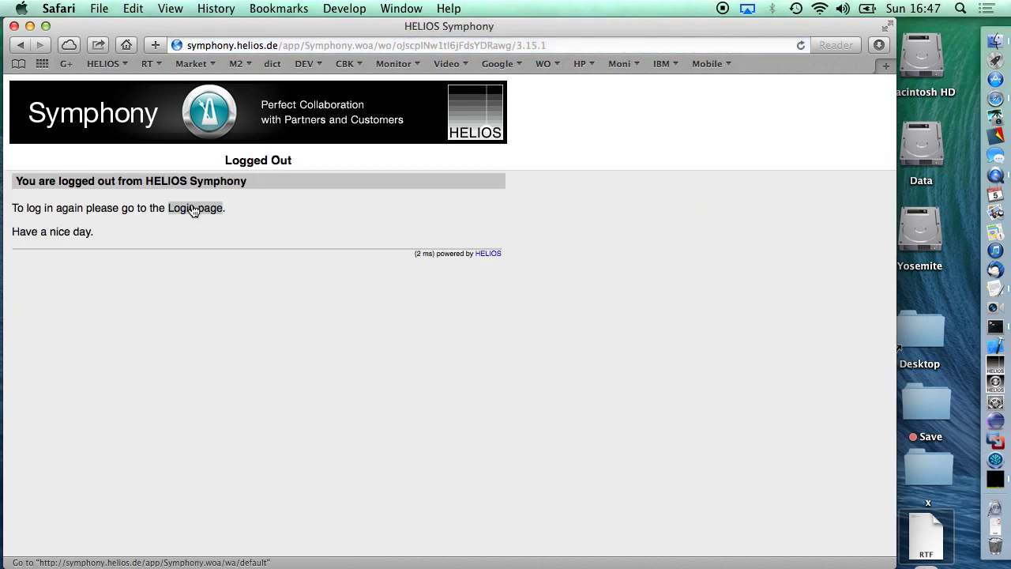
pyautogui.click(194, 209)
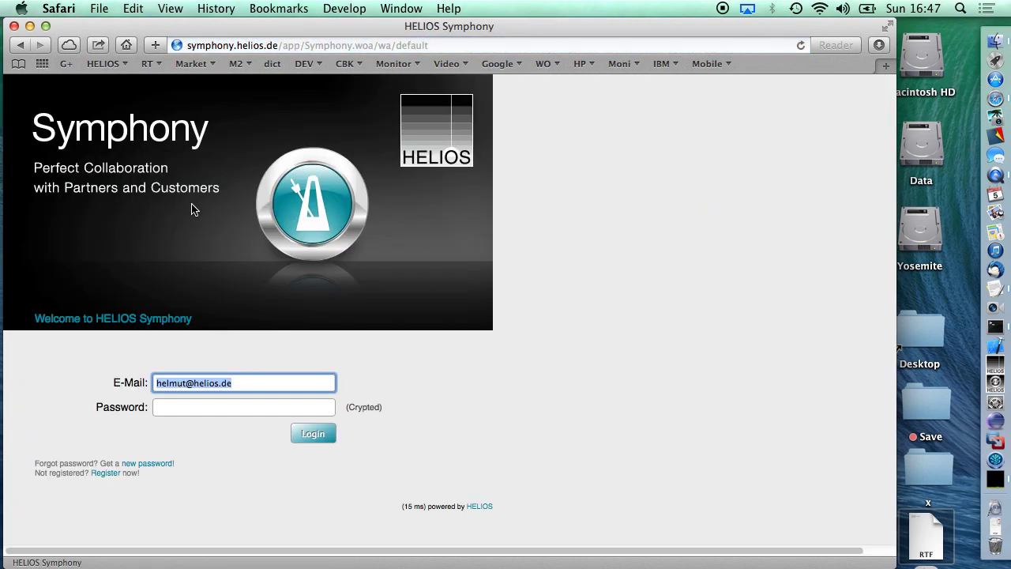